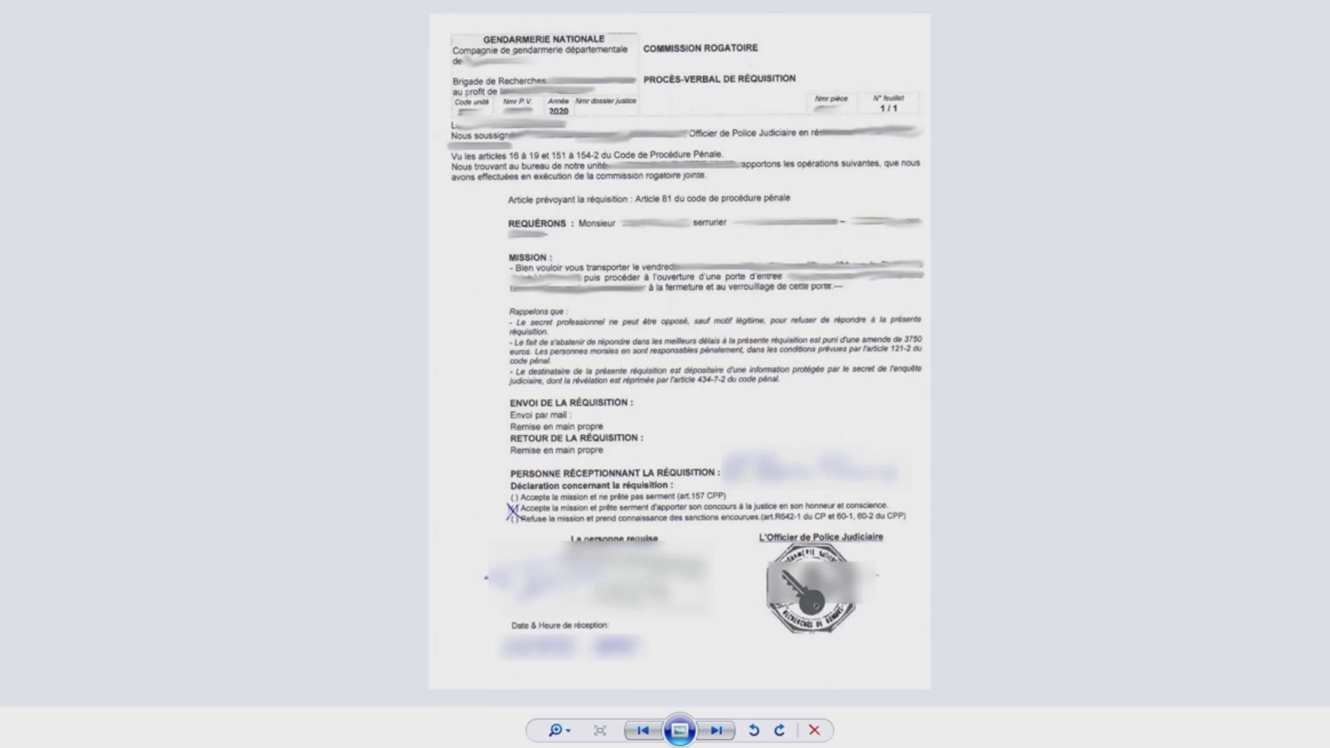
# - Page through the screenshots from the mission attestation to the Chorus Pro login, home page and Mémoires de frais de justice summary
pyautogui.click(720, 730)
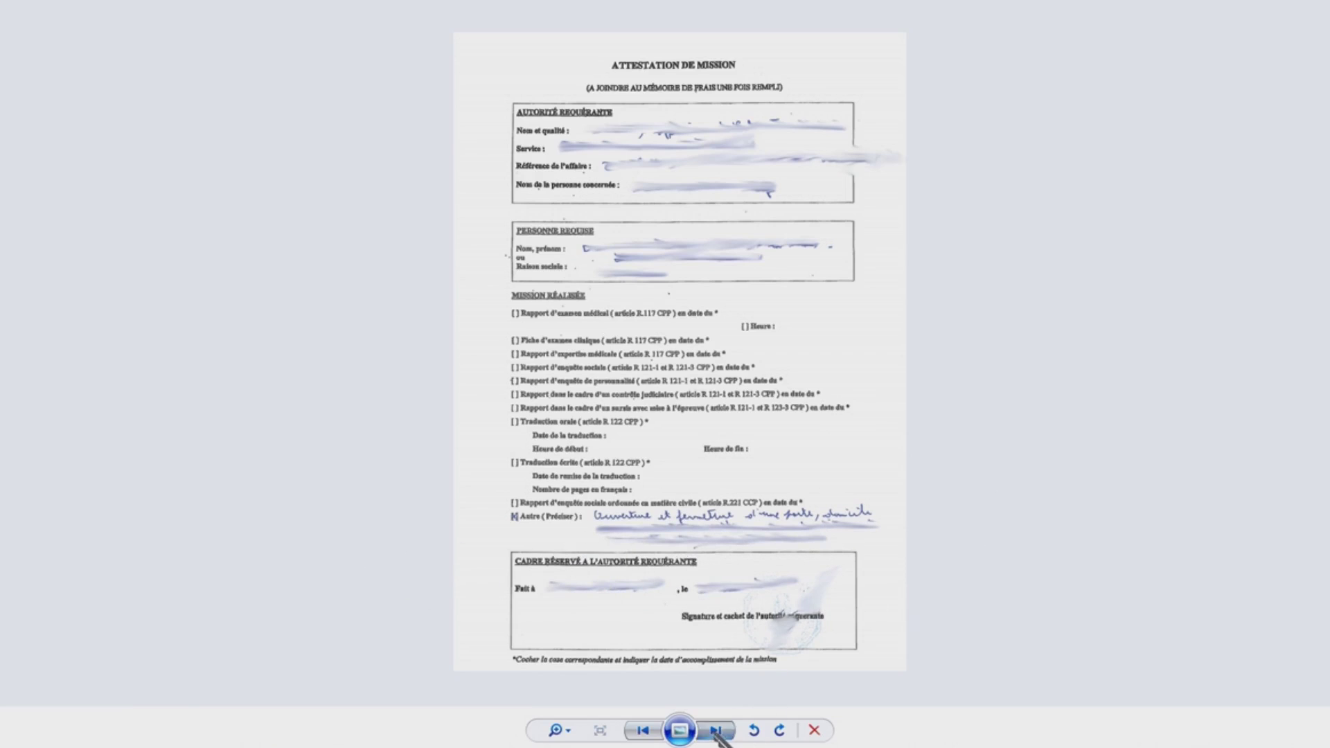
pyautogui.click(715, 730)
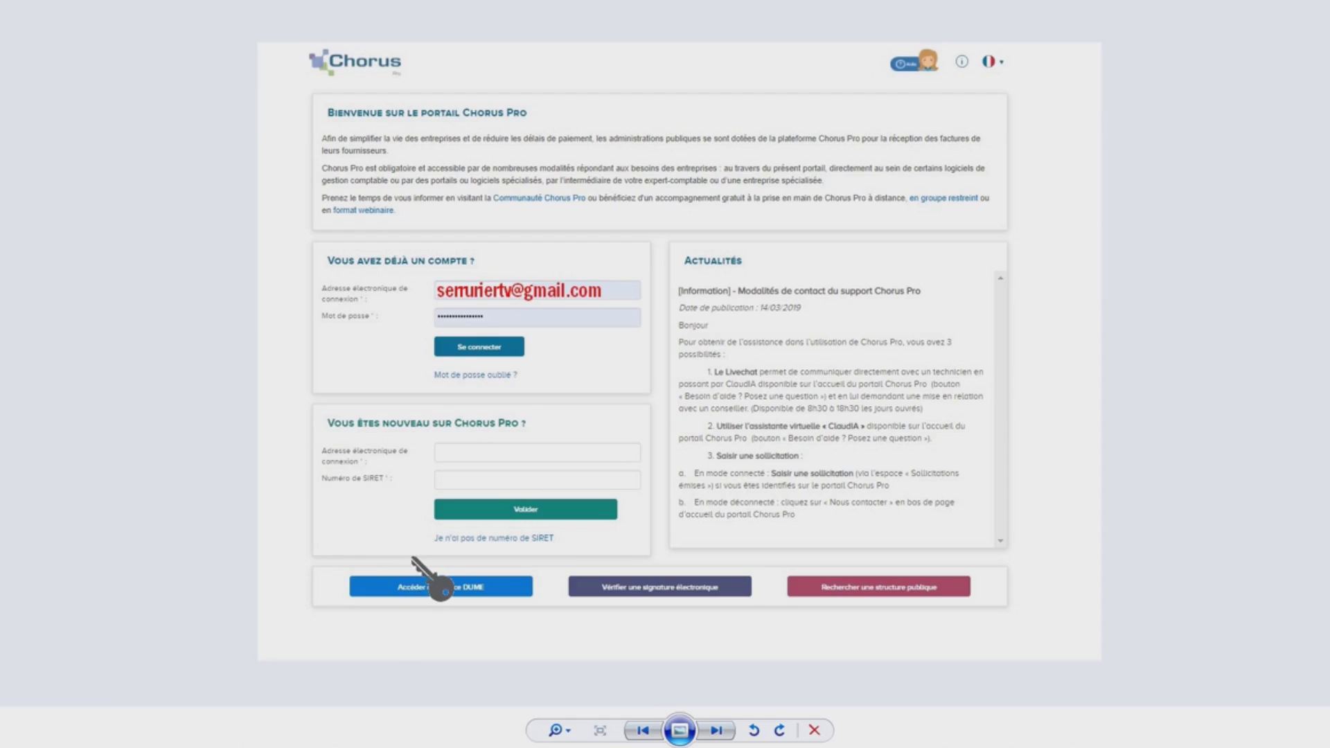
pyautogui.click(717, 730)
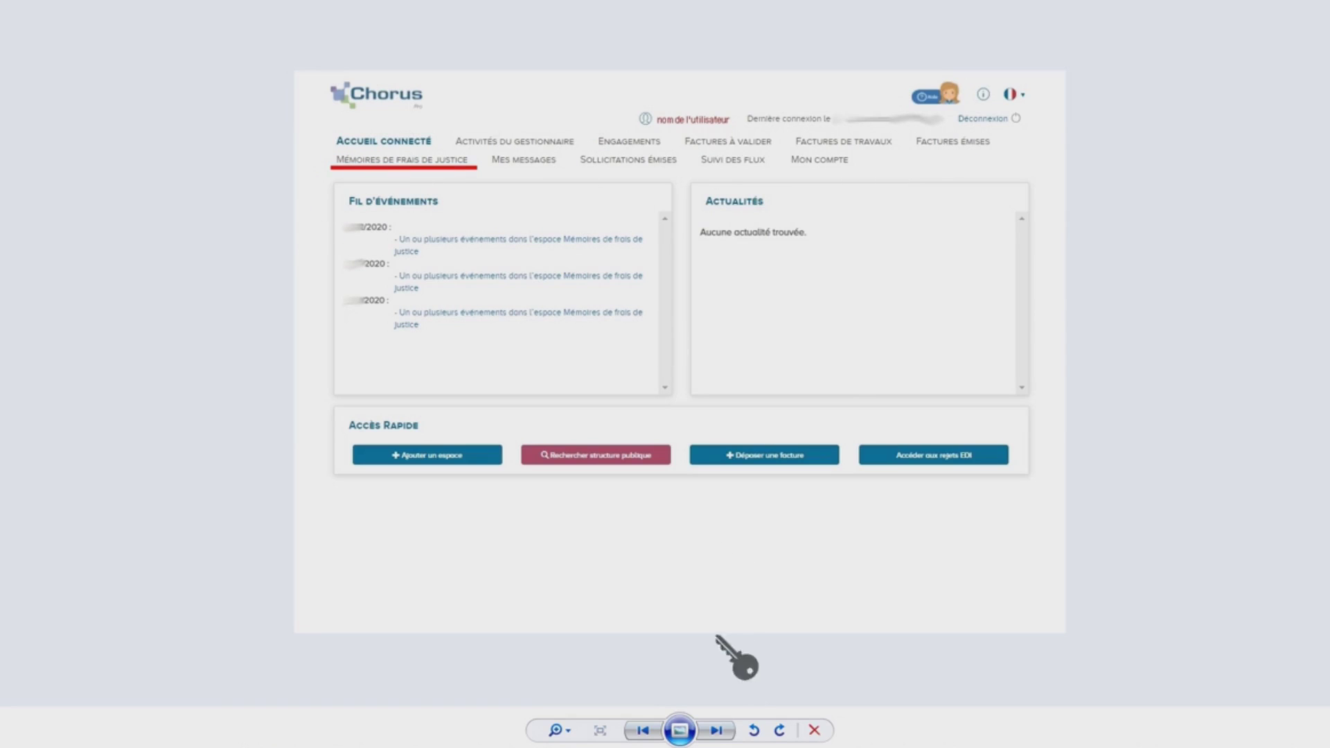
pyautogui.click(716, 730)
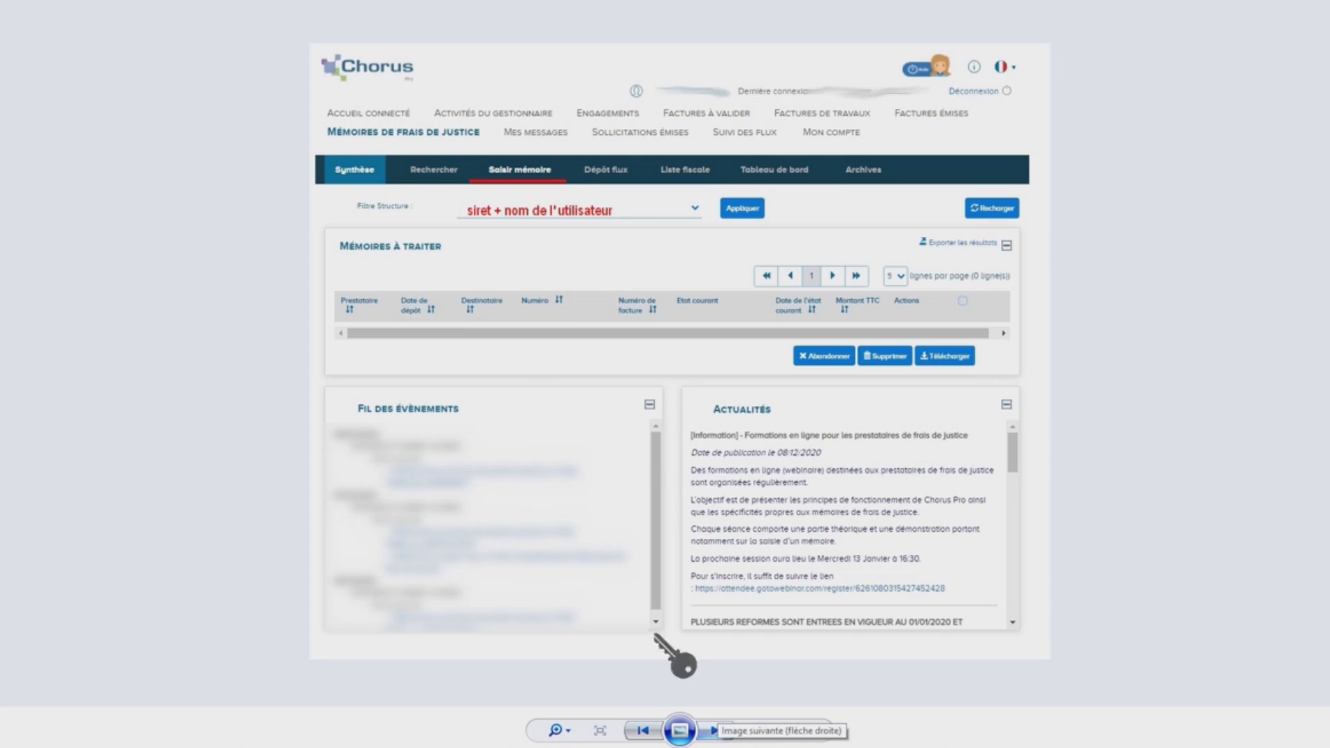
# - View the screenshots of the mémoire header form, covering jurisdiction, provider category, VAT type, reference text and invoice number
pyautogui.click(717, 733)
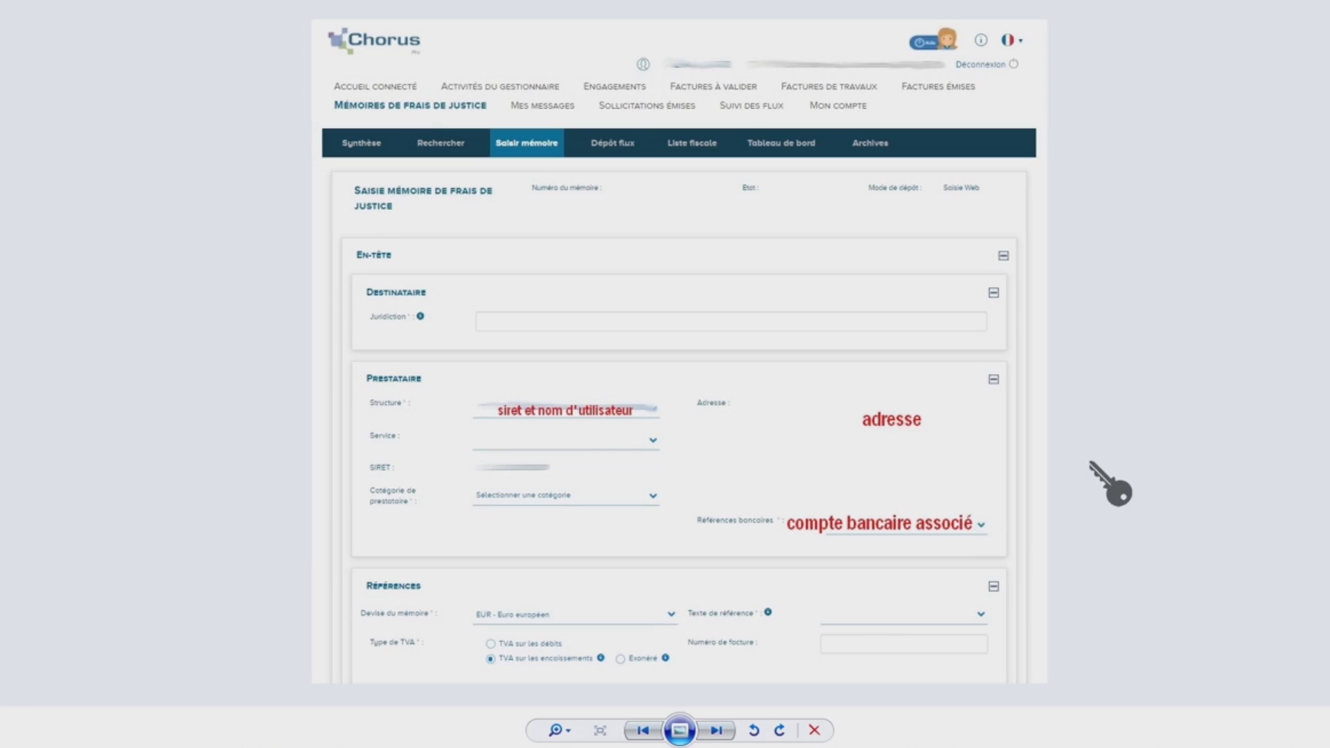
pyautogui.click(717, 730)
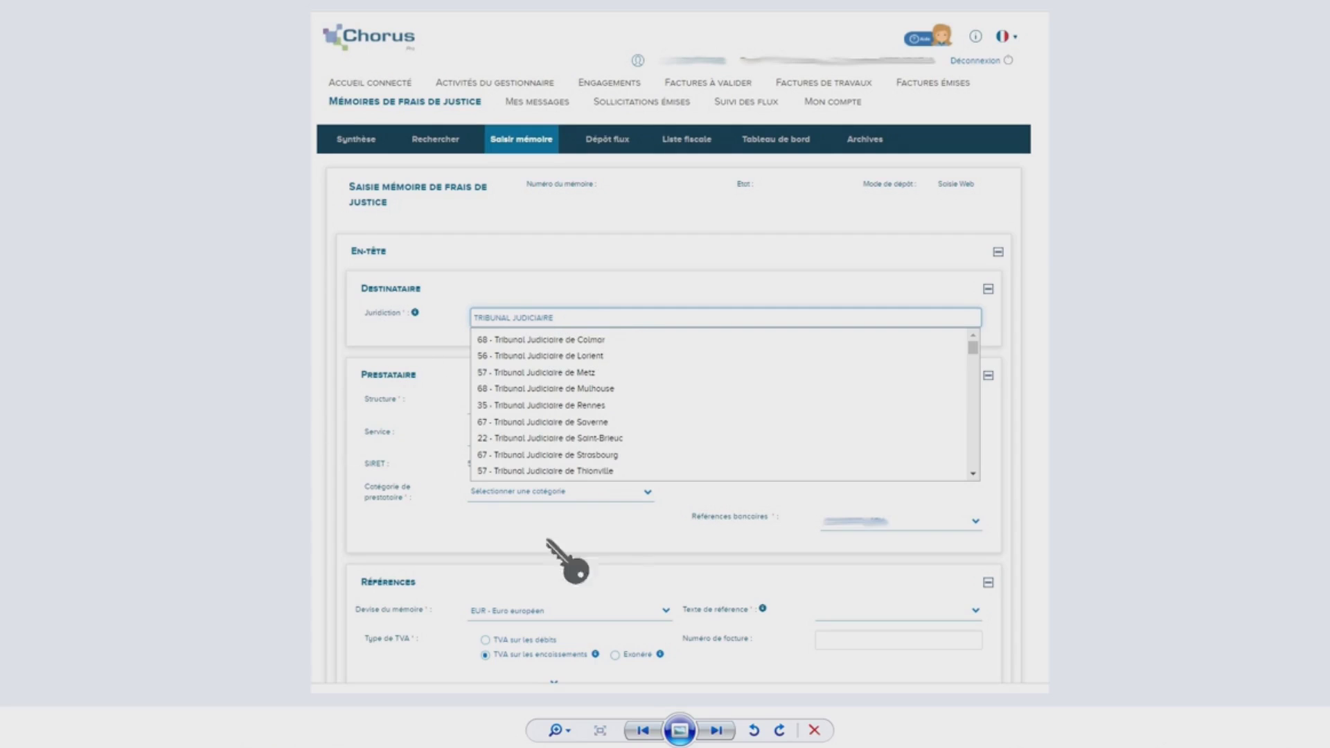
pyautogui.click(717, 731)
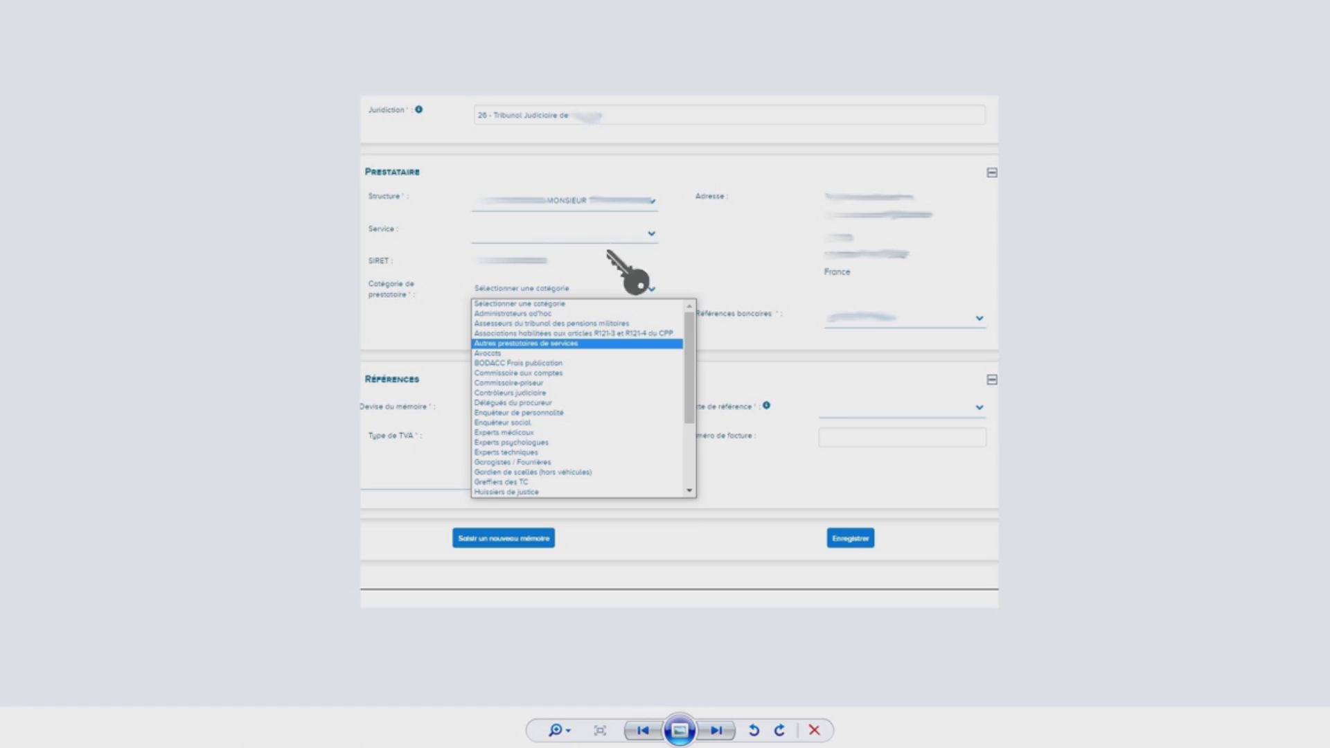
pyautogui.click(716, 730)
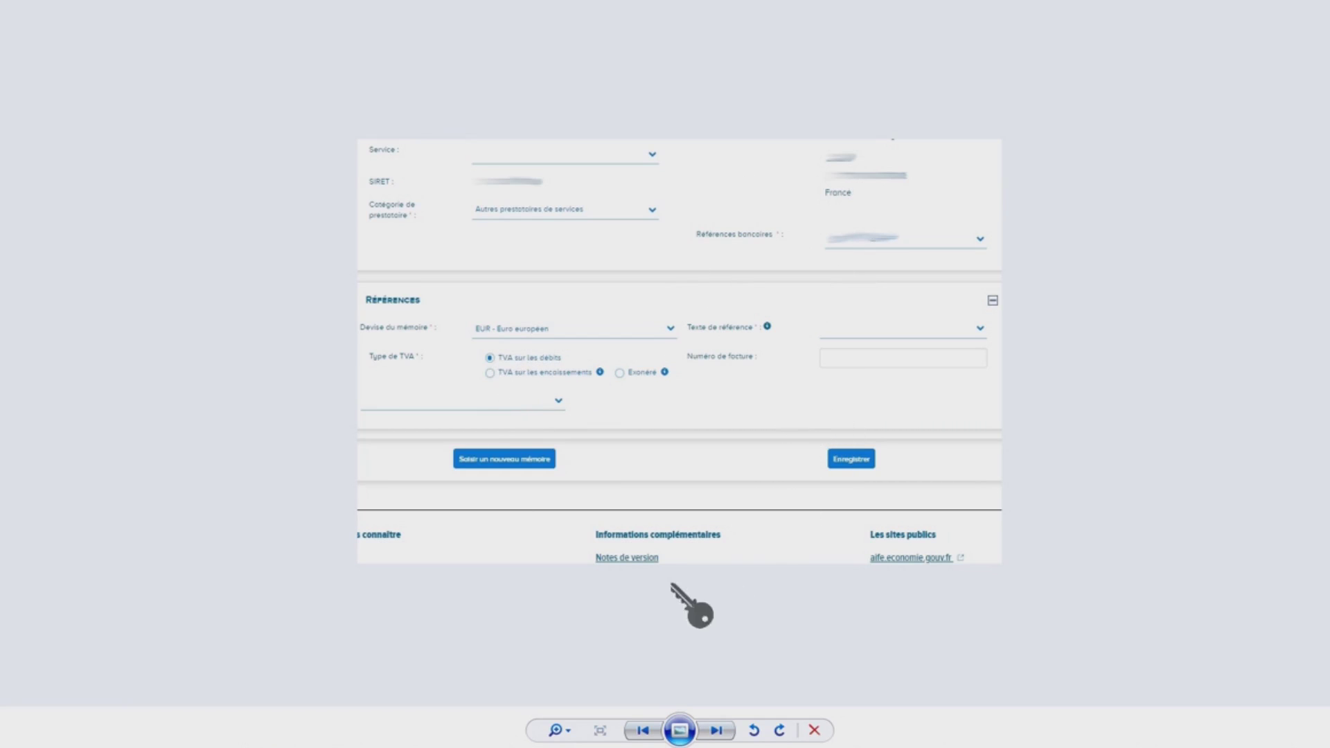
pyautogui.click(718, 730)
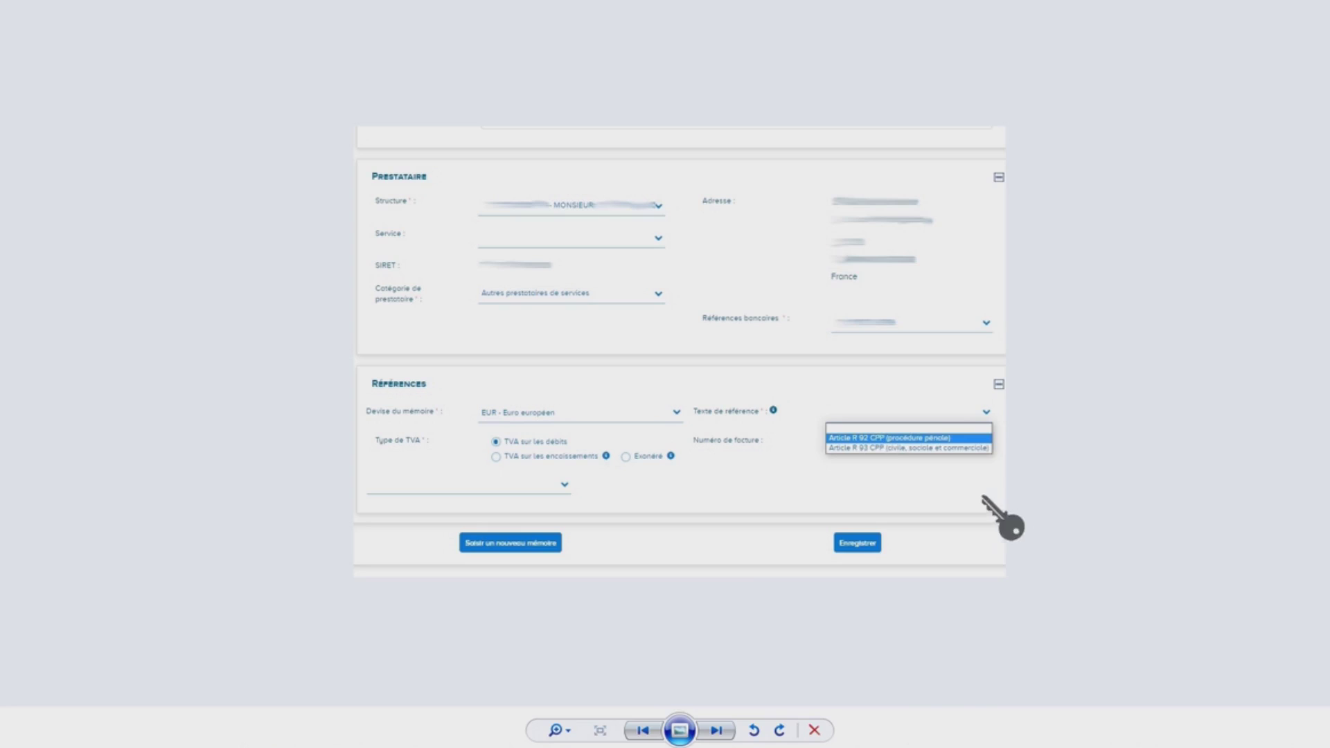
pyautogui.click(719, 731)
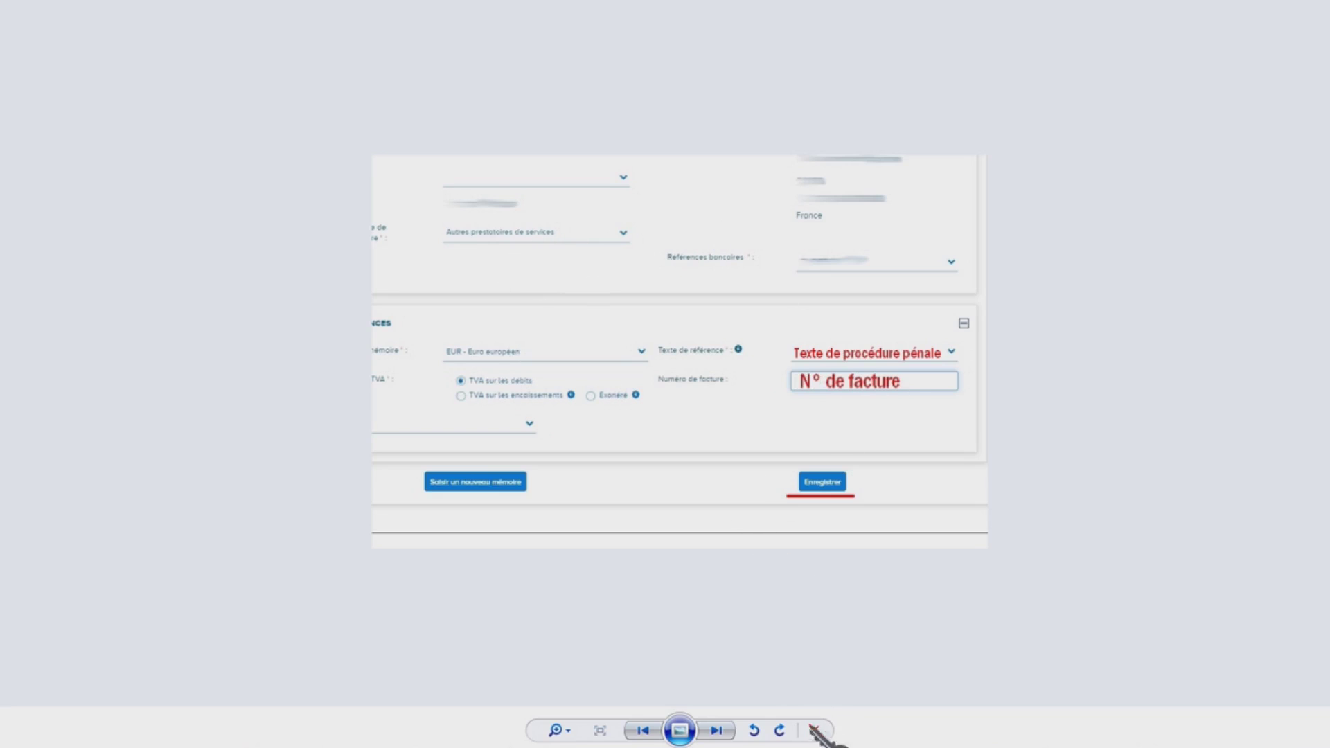
# - View the screenshots of the Lignes de prestation section and the blank service line entry form
pyautogui.click(716, 730)
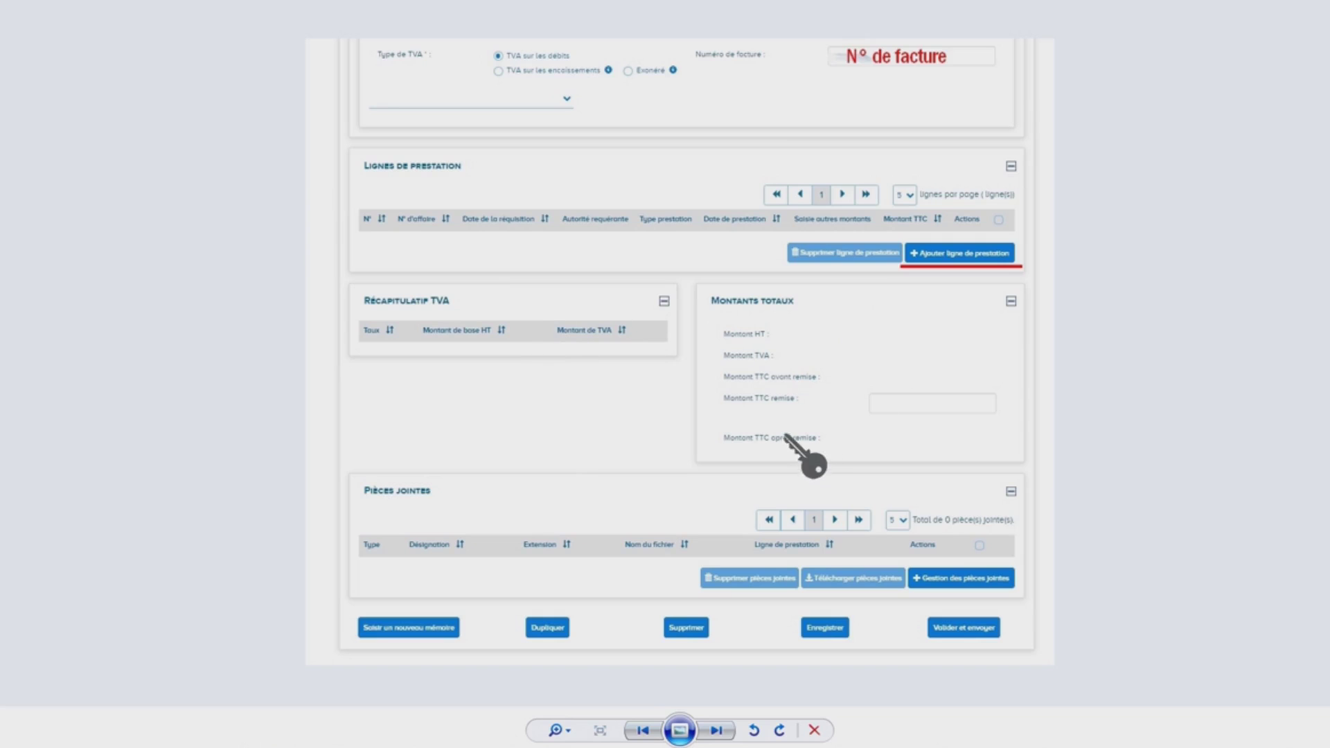
pyautogui.click(724, 728)
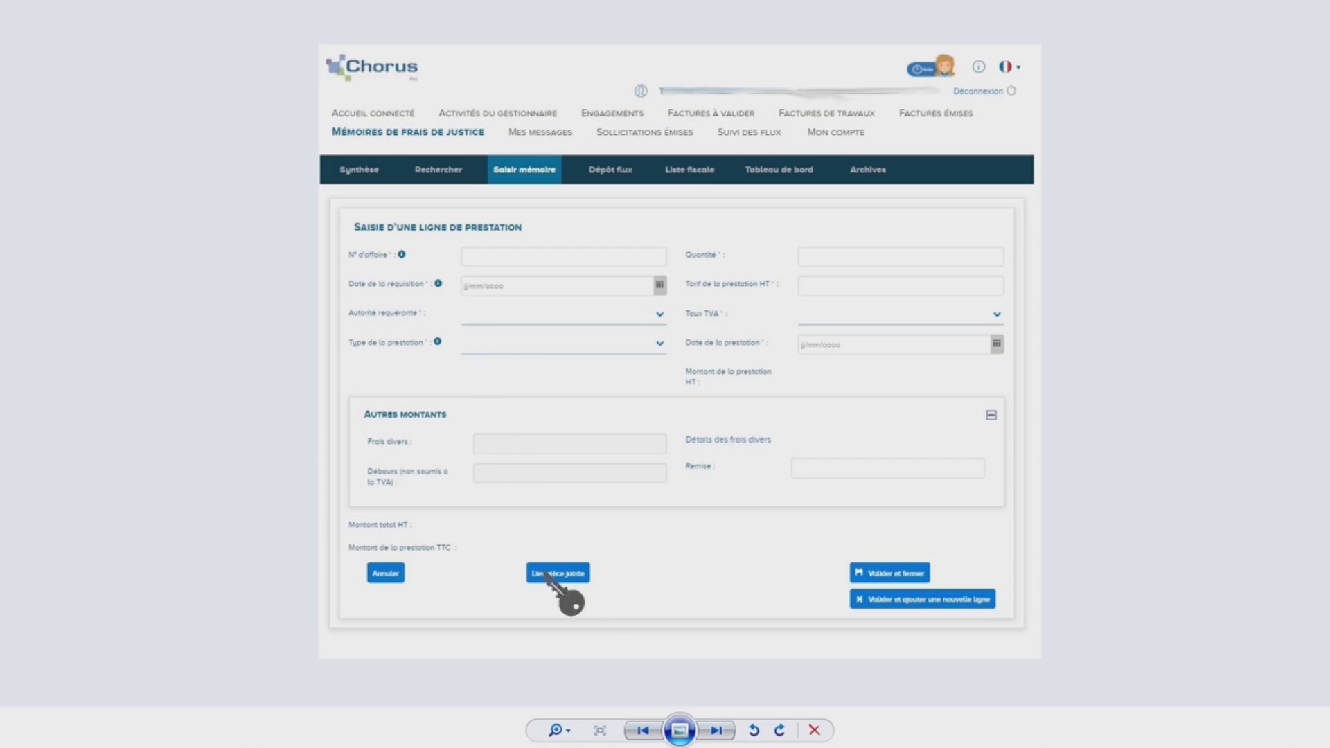
pyautogui.press('Right')
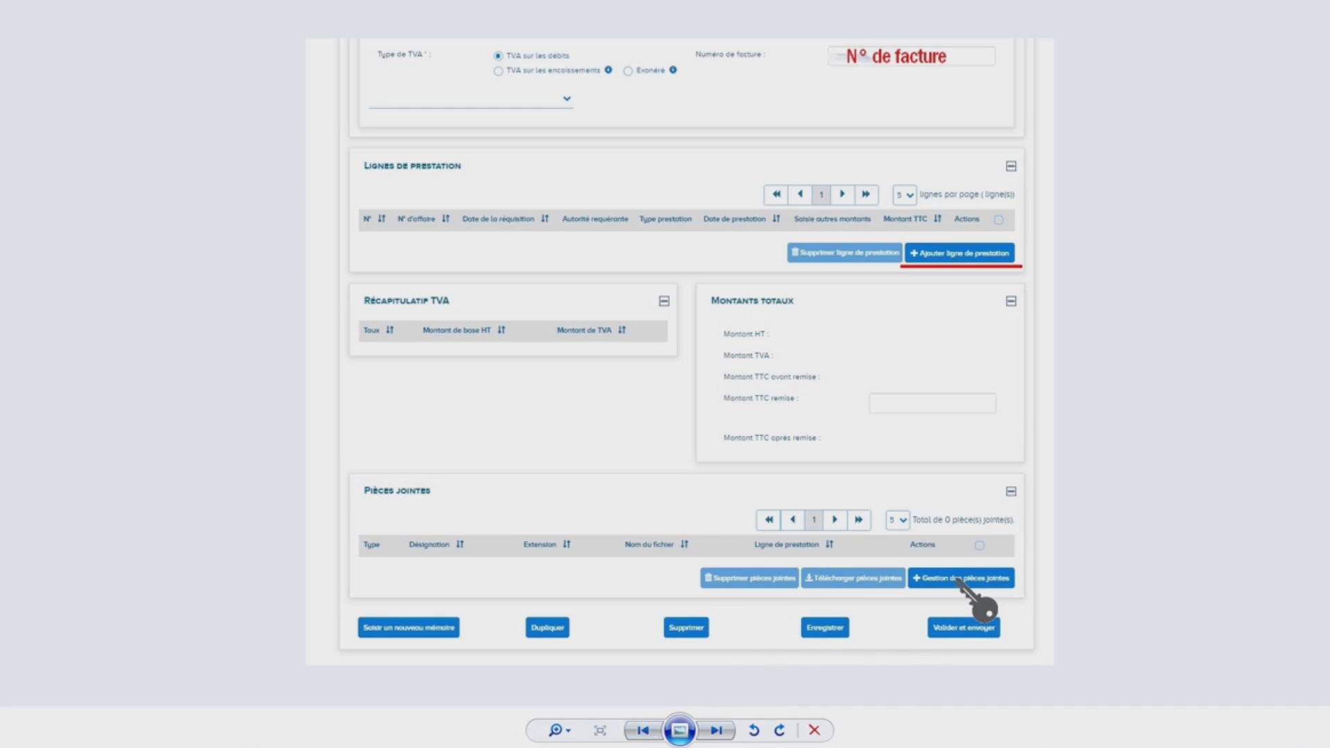
pyautogui.click(719, 730)
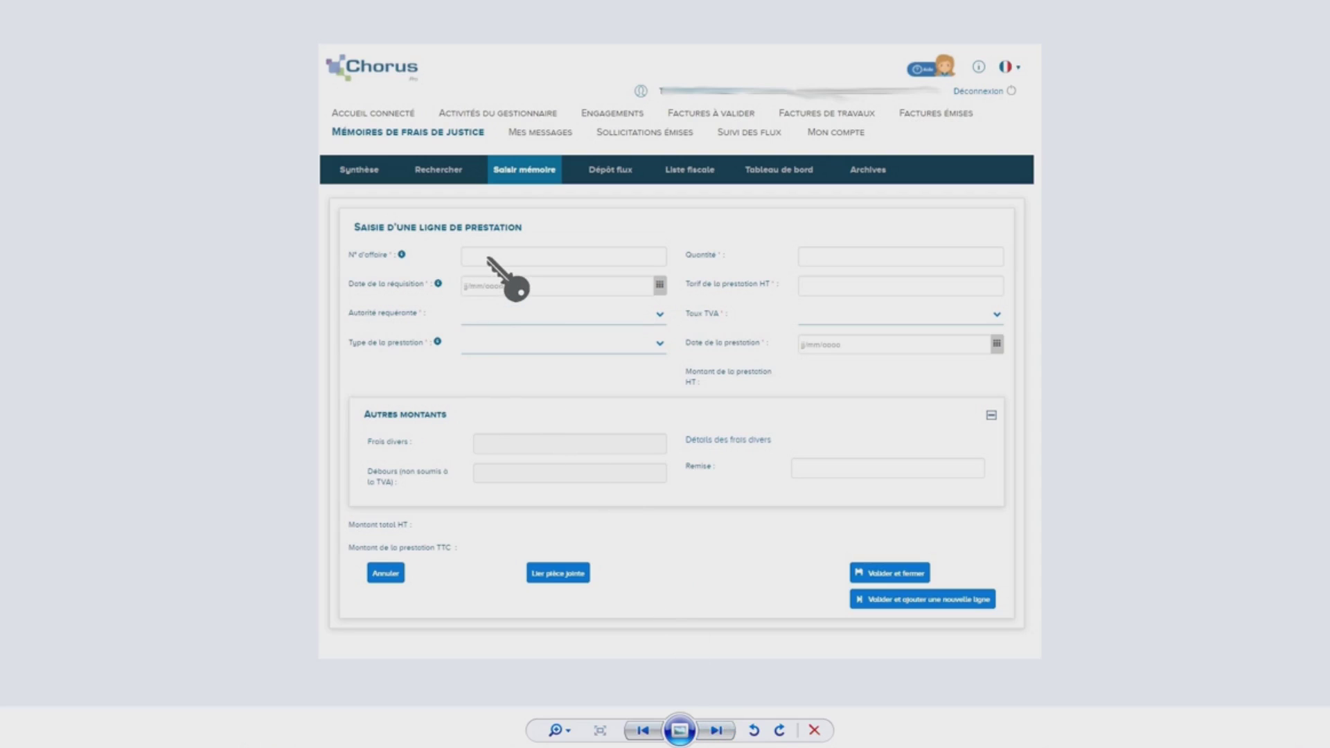
# - Examine the screenshots of the service line being filled in, from case number and requisition date to service type and validation
pyautogui.click(716, 730)
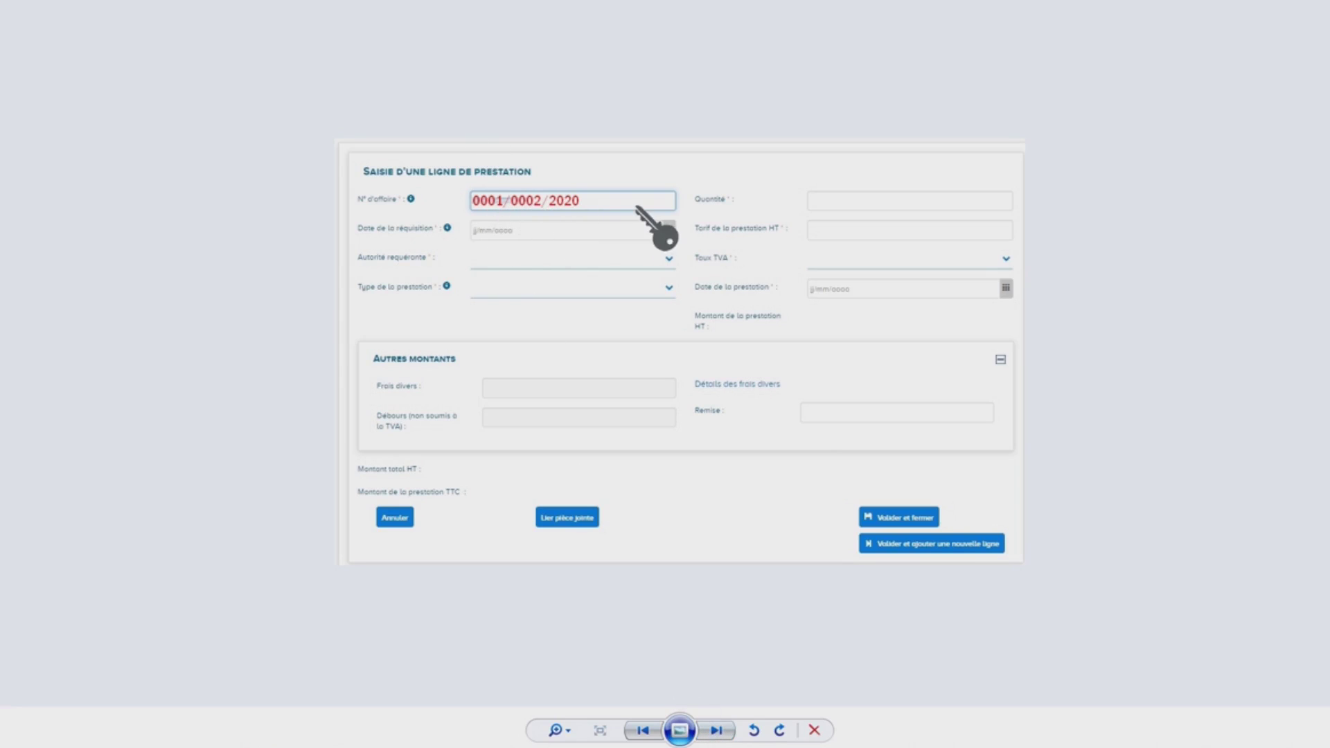
pyautogui.click(727, 728)
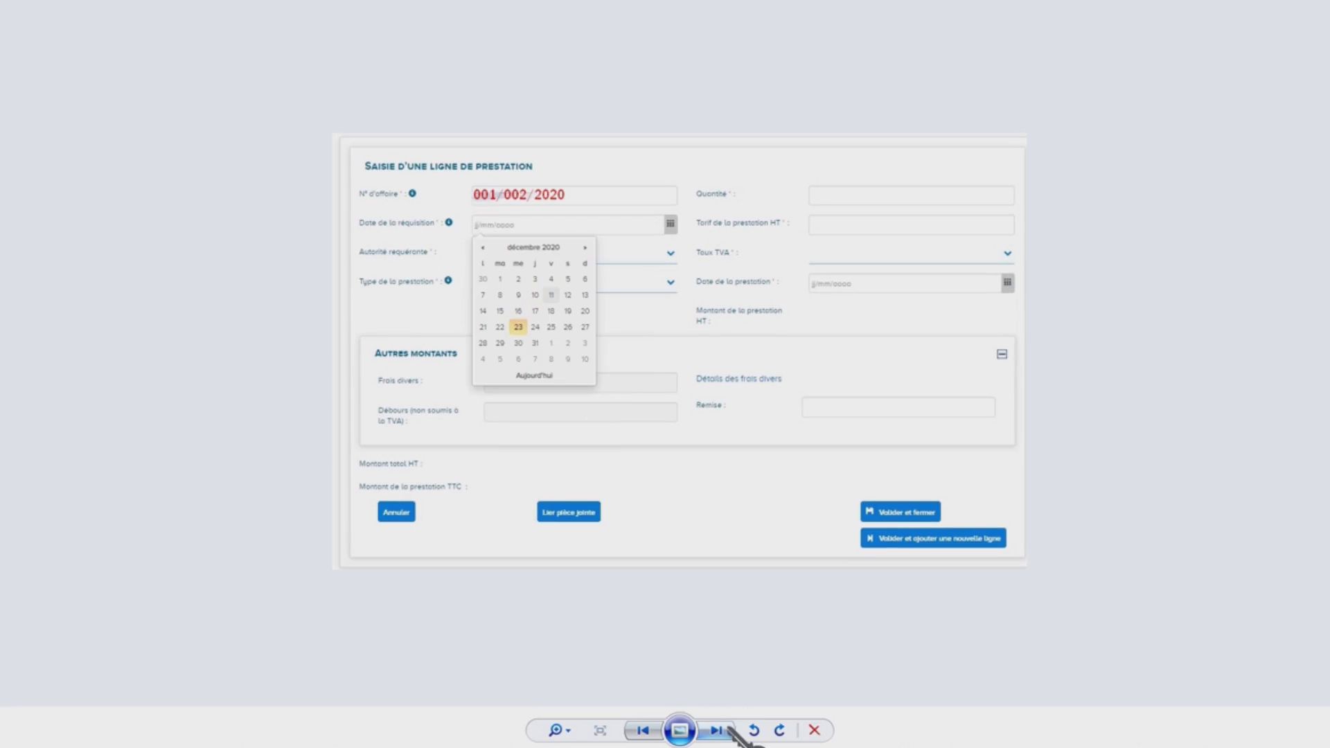
pyautogui.click(729, 729)
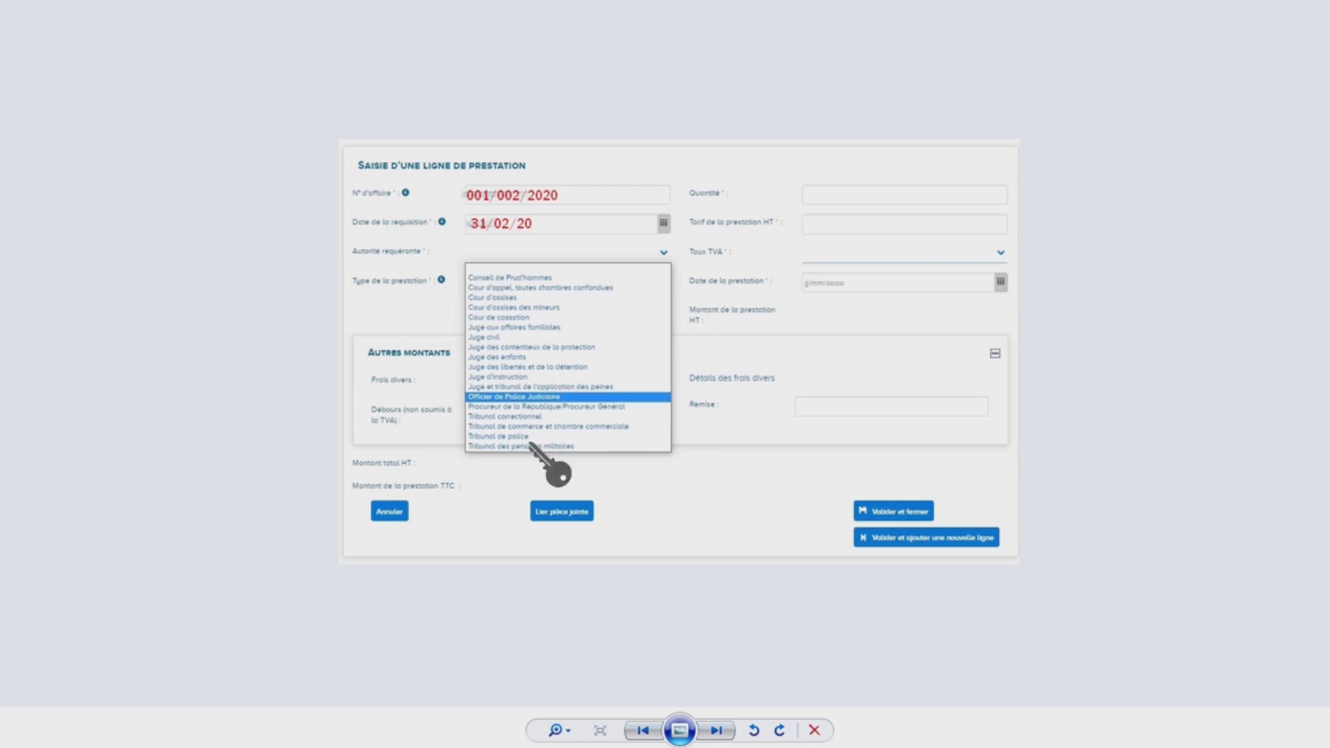
pyautogui.click(718, 730)
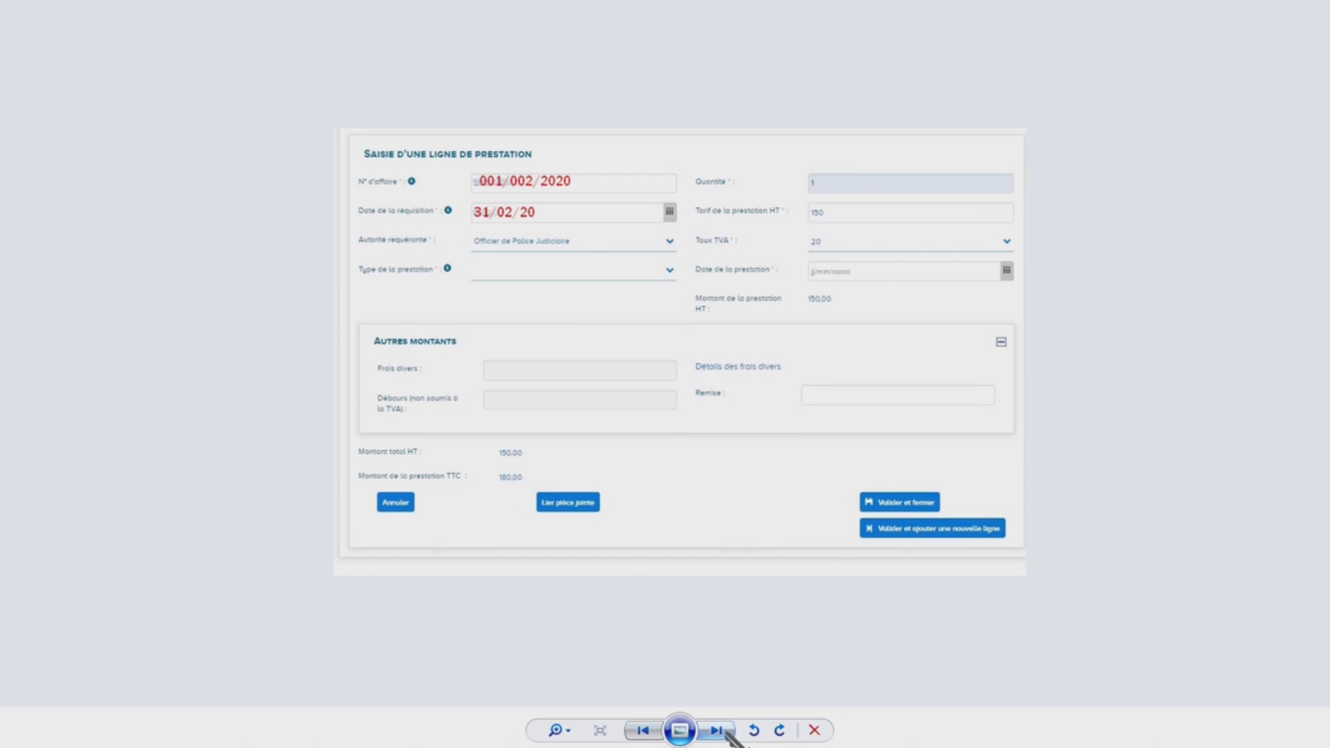
pyautogui.click(726, 734)
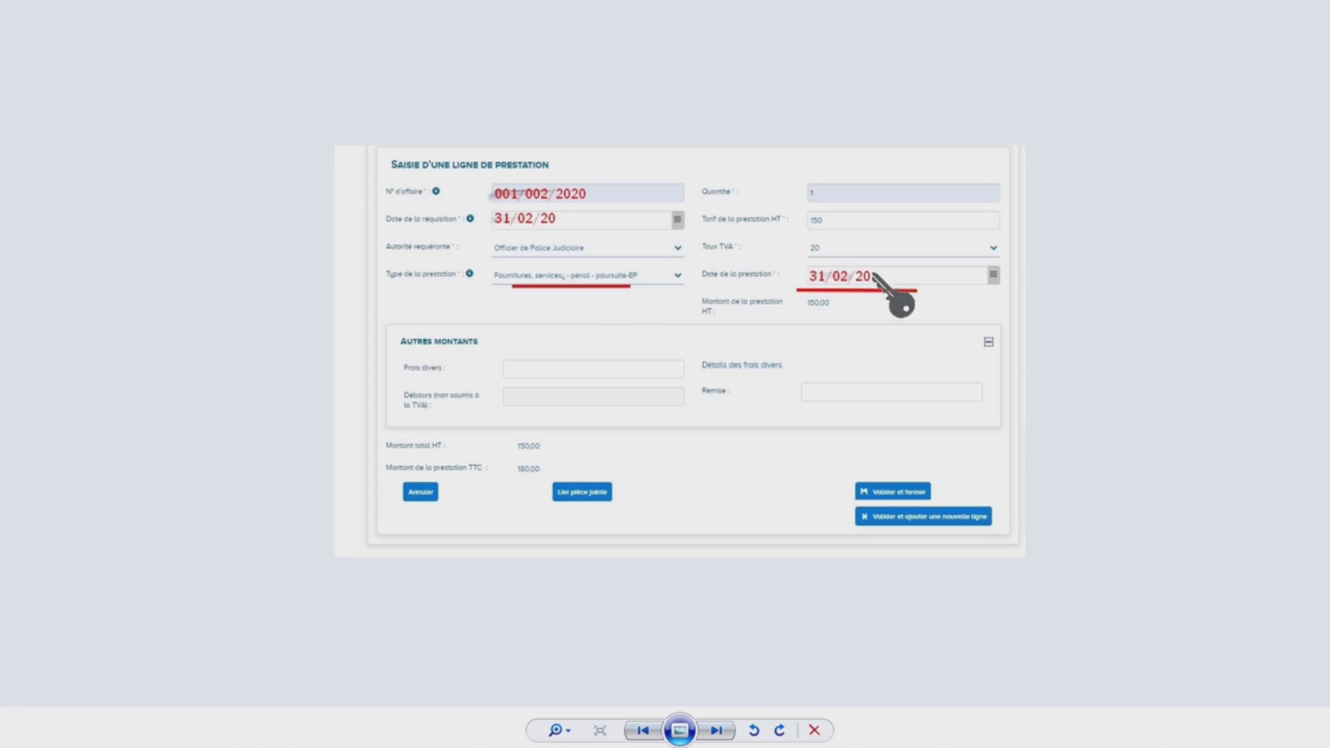
pyautogui.click(720, 735)
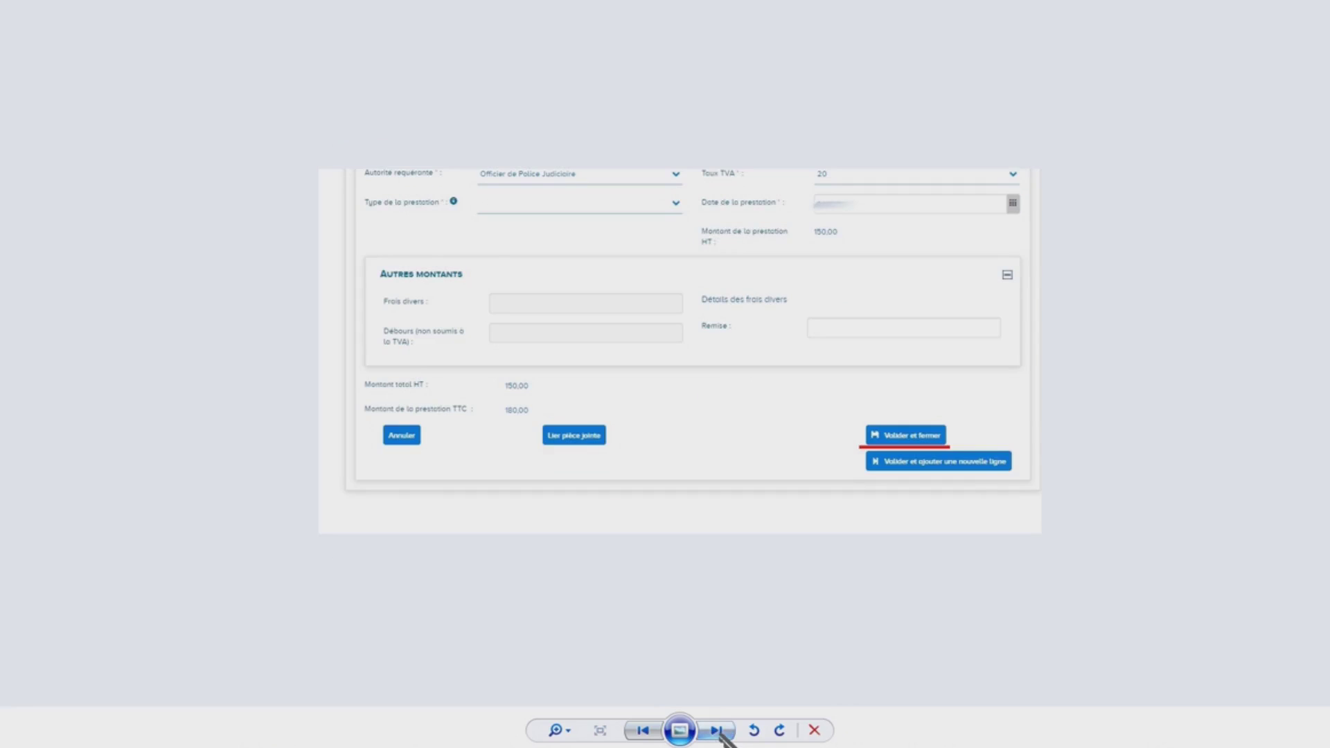
pyautogui.click(721, 735)
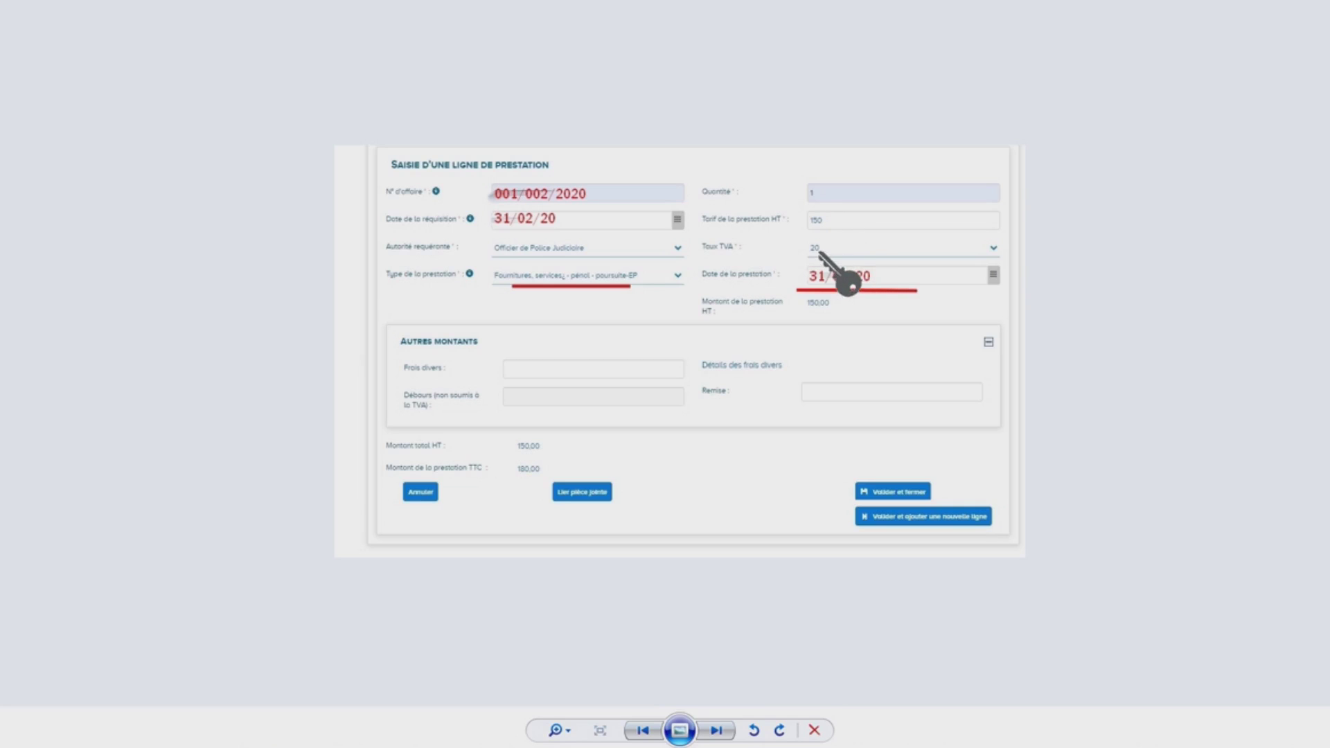
pyautogui.click(720, 730)
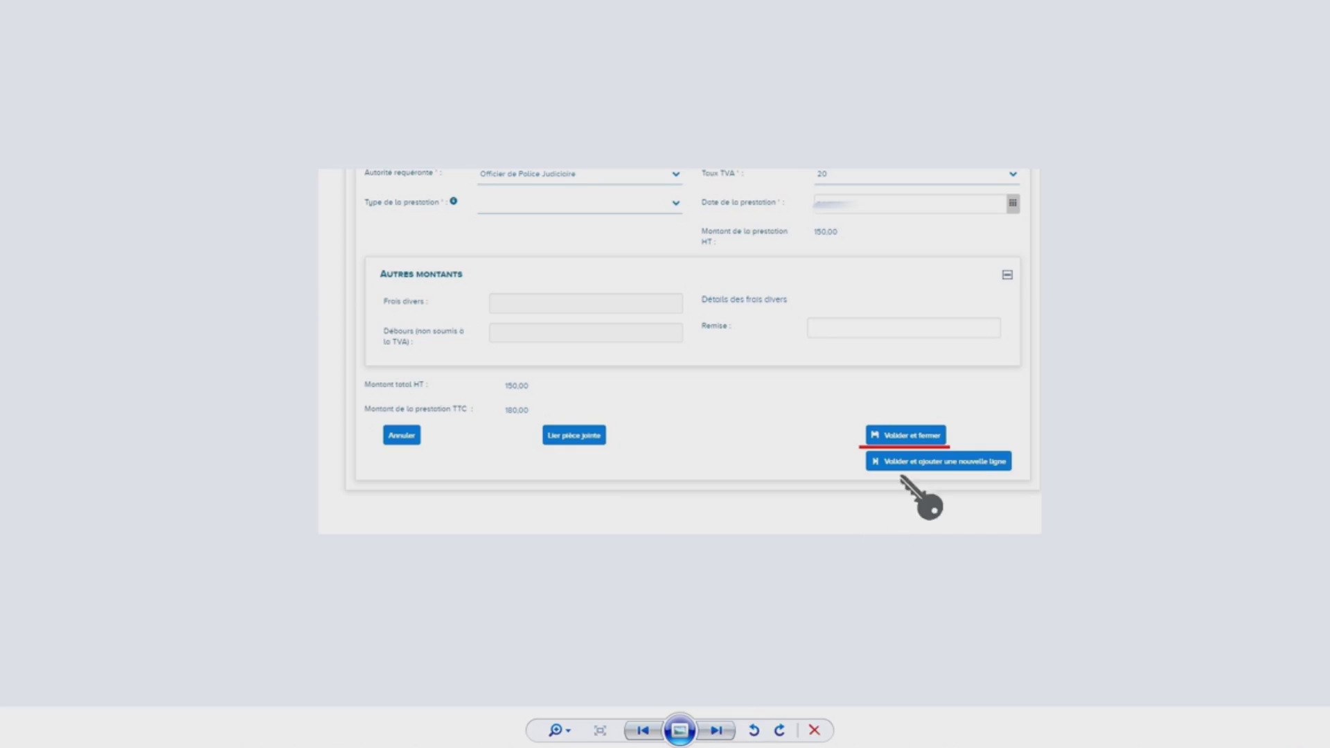
# - View the attachment management screenshots showing how the PV de réquisition file is selected, designated and typed as Réquisition / Prescription
pyautogui.click(717, 729)
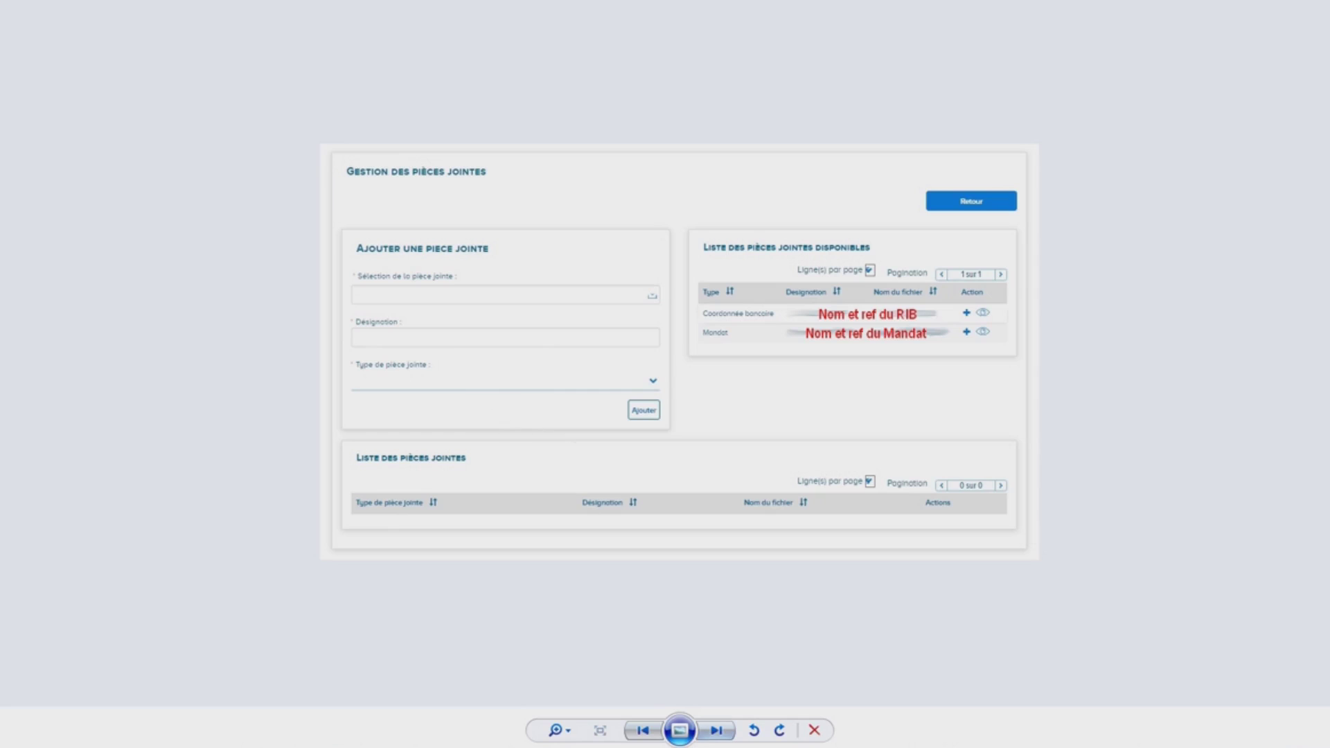
pyautogui.click(647, 729)
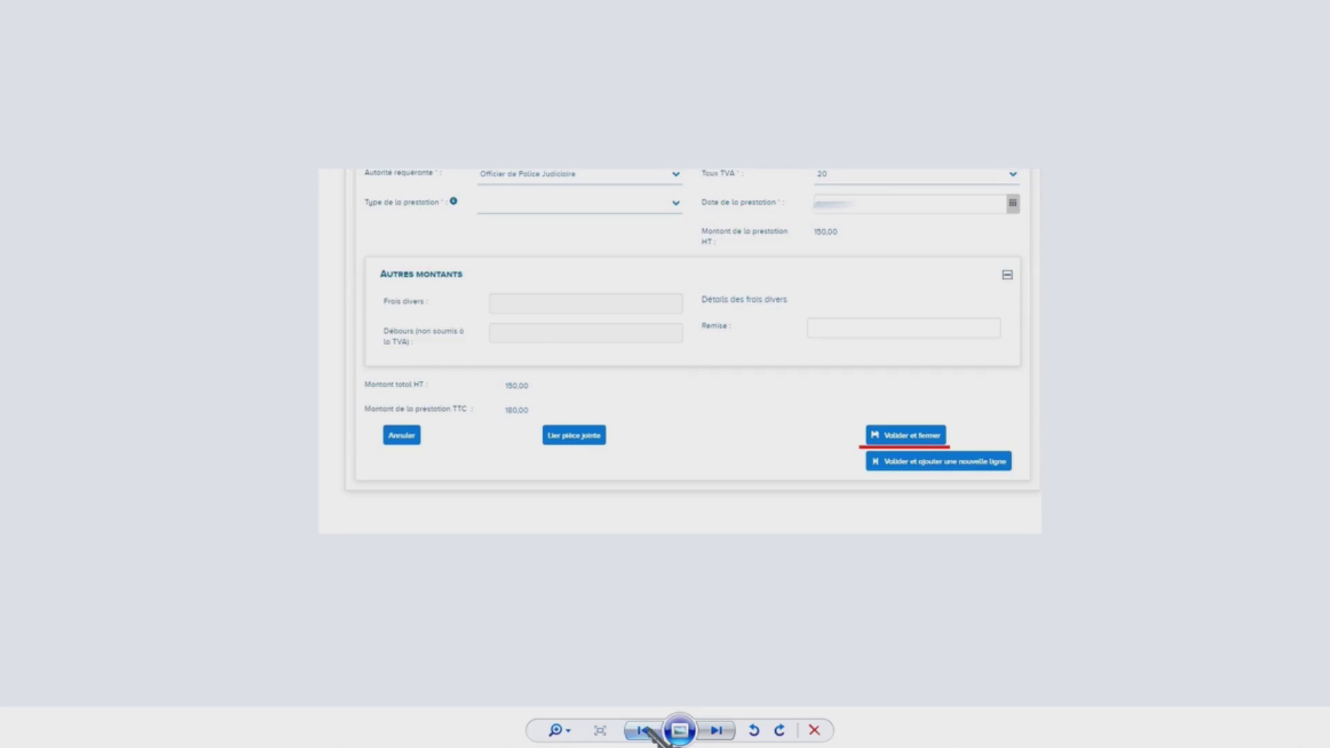
pyautogui.click(717, 731)
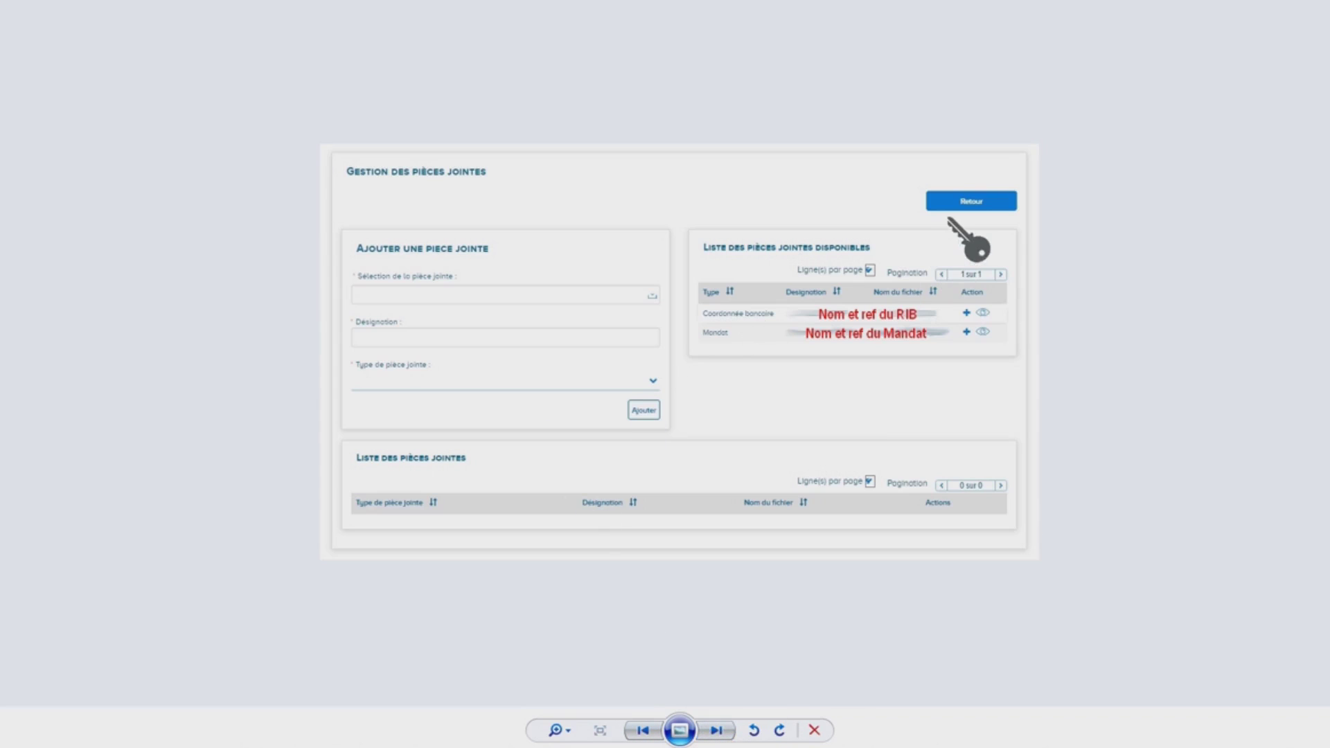
pyautogui.click(717, 731)
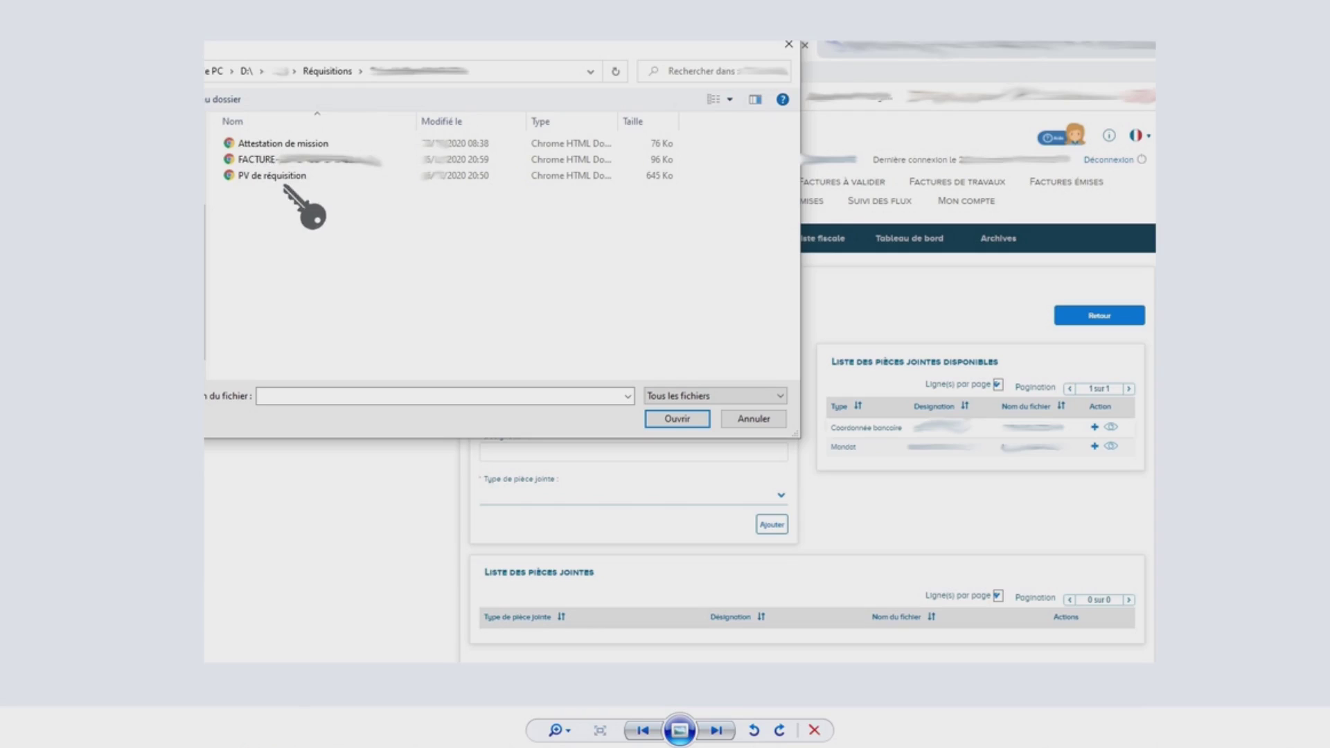
pyautogui.click(717, 730)
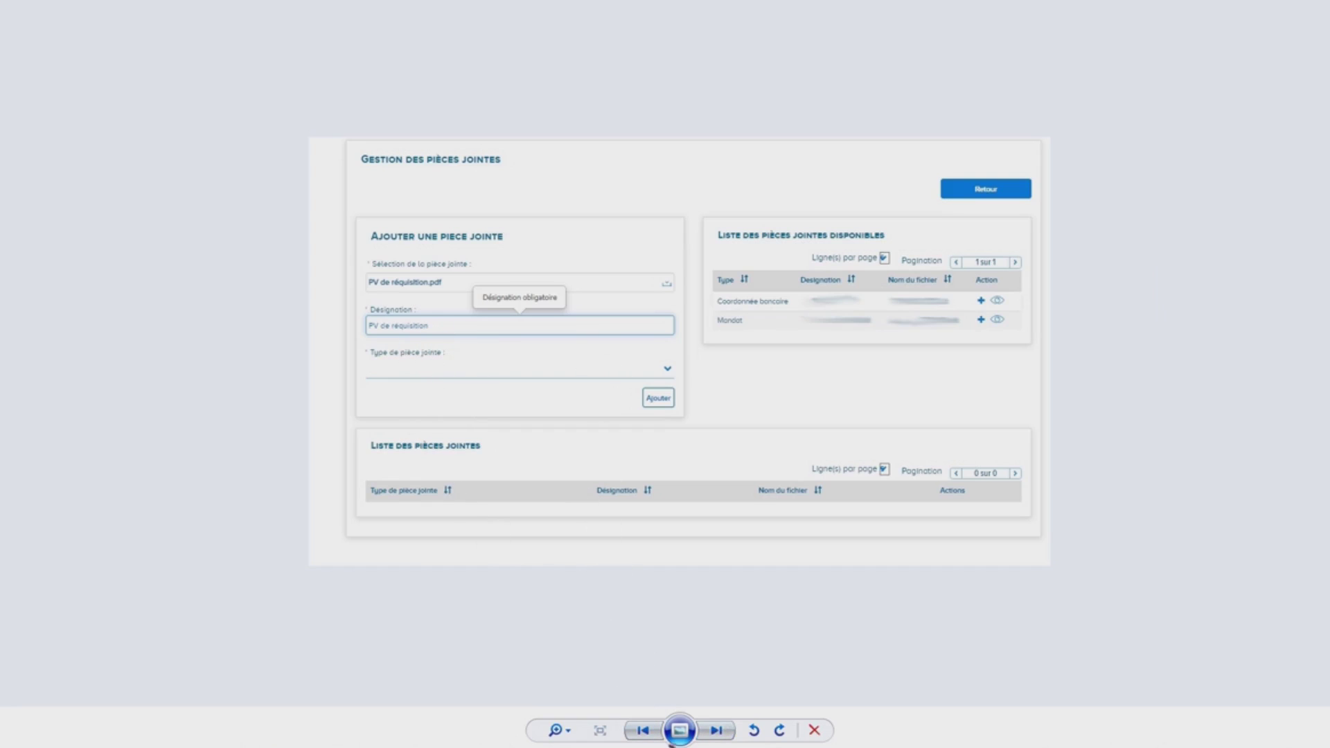
pyautogui.click(723, 735)
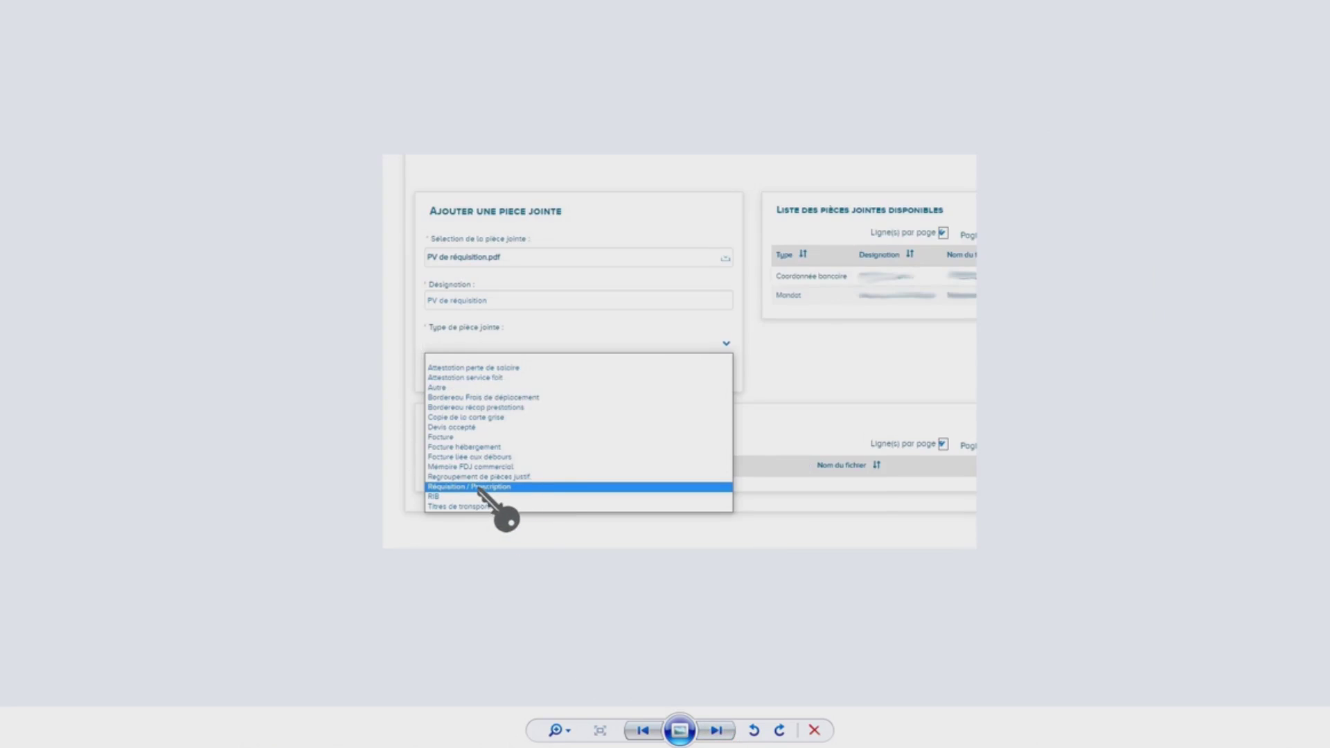
pyautogui.click(717, 727)
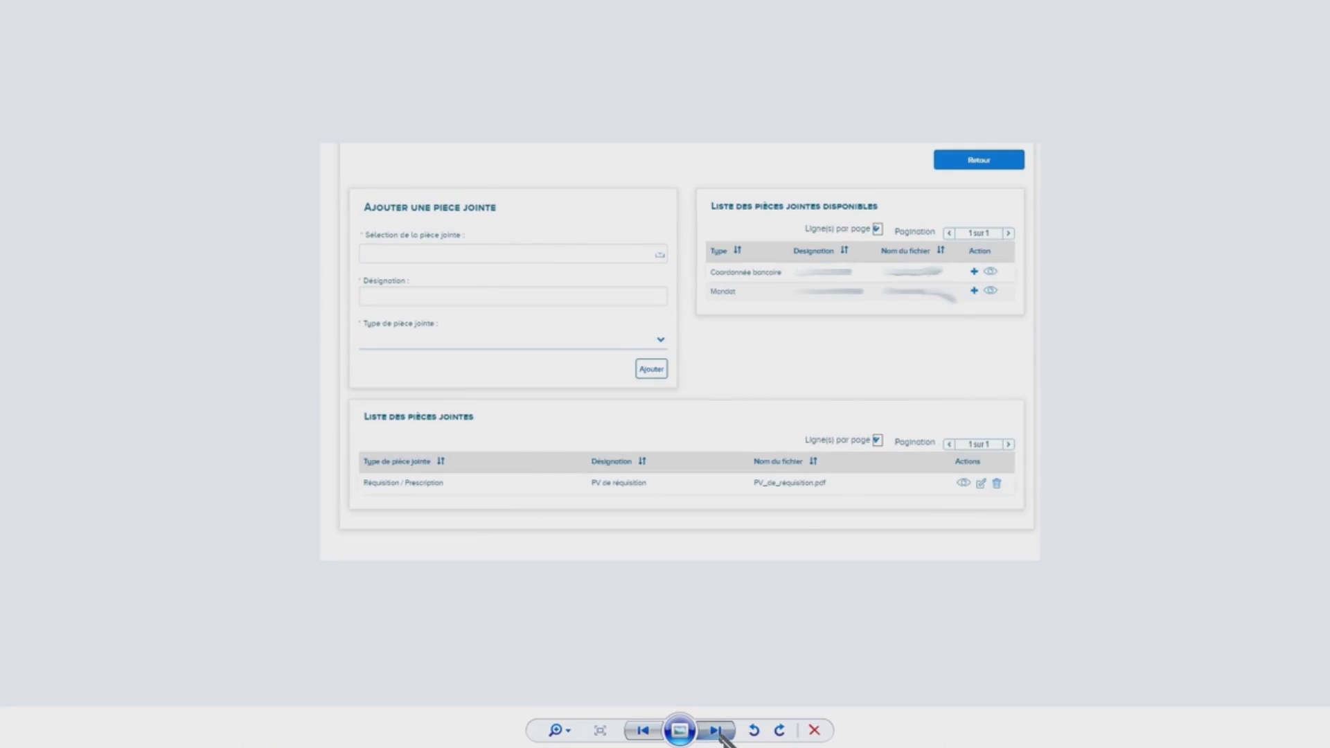
# - Review the screenshots of the PV de réquisition designation, attachment type and resulting attachment list once more
pyautogui.click(718, 727)
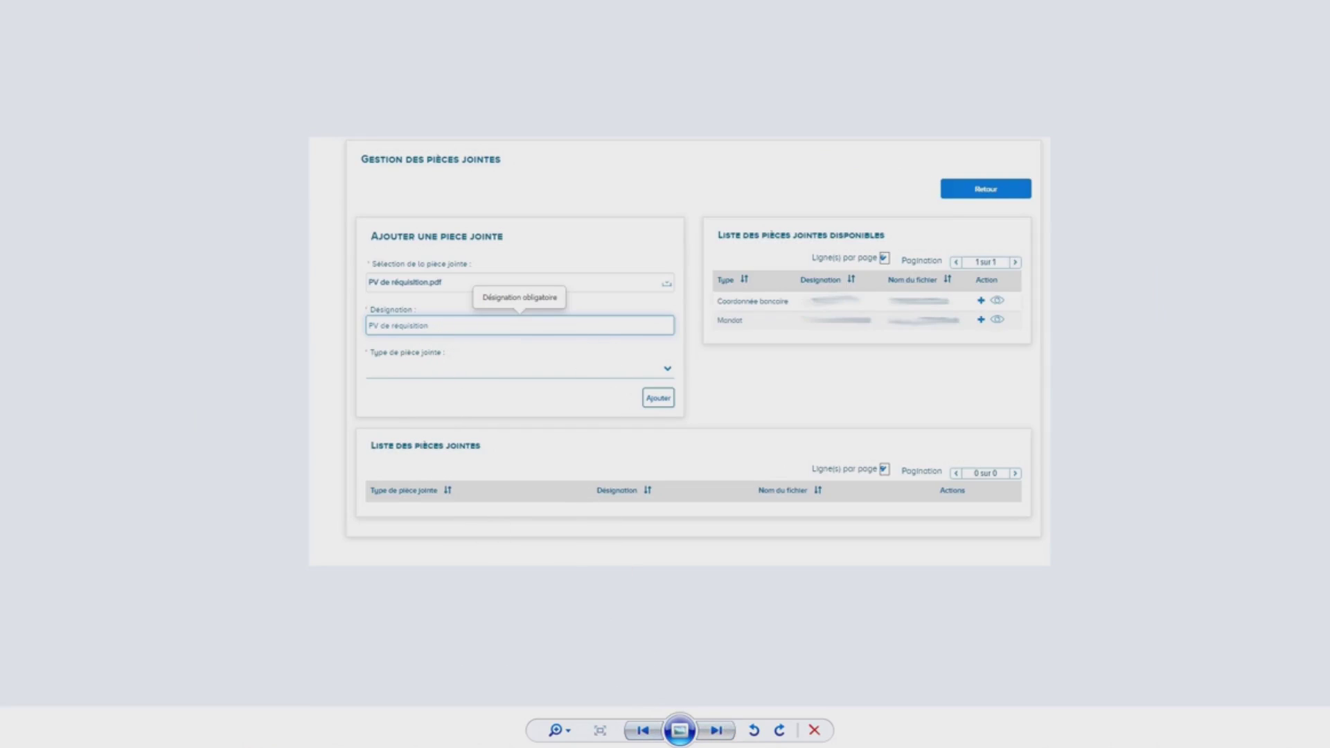
pyautogui.click(721, 734)
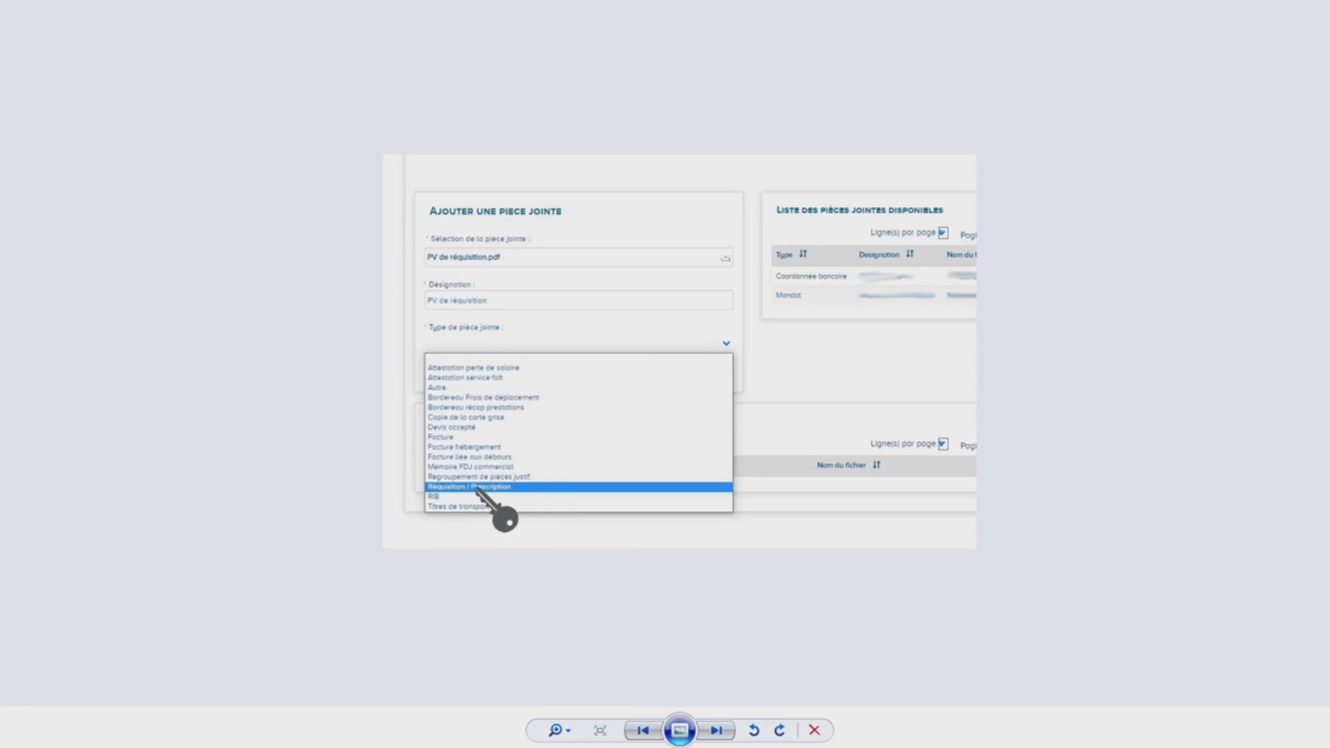
pyautogui.click(717, 730)
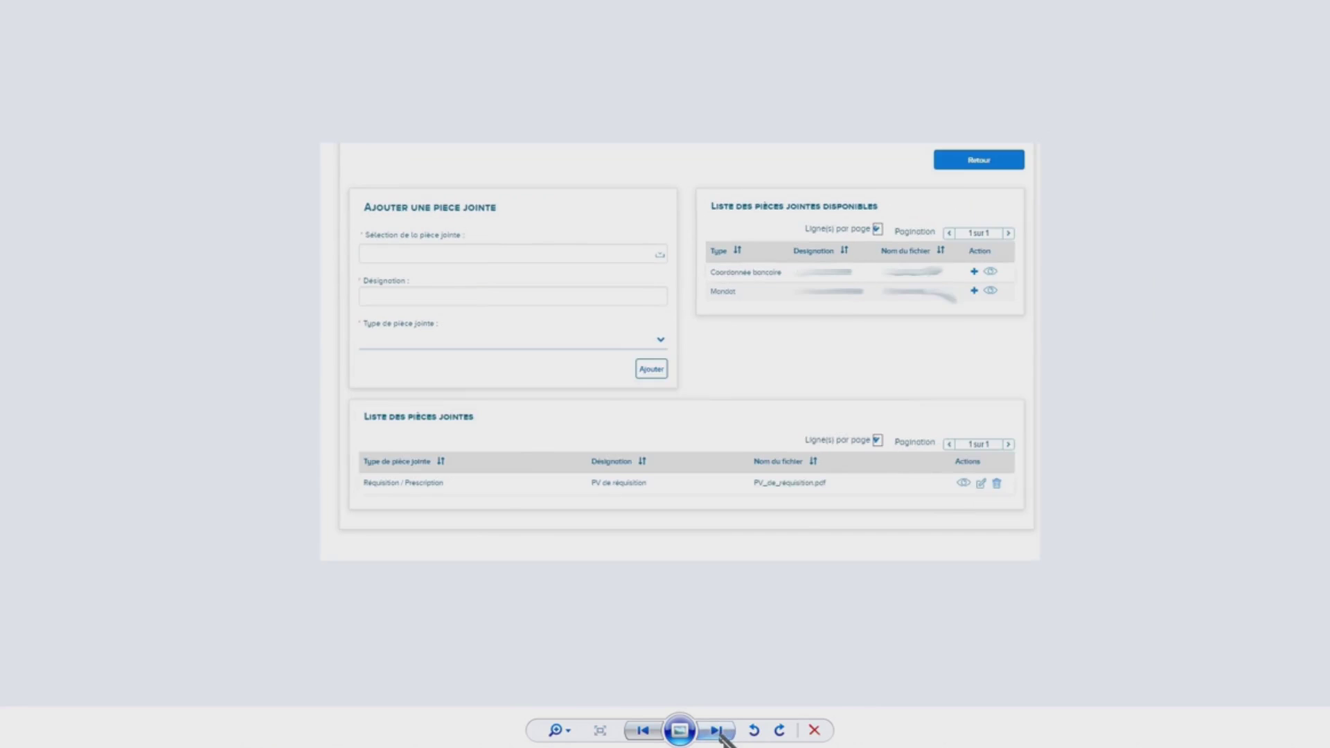
# - View the screenshots of adding the Attestation de mission and the invoice, through to the complete attachment list
pyautogui.click(718, 731)
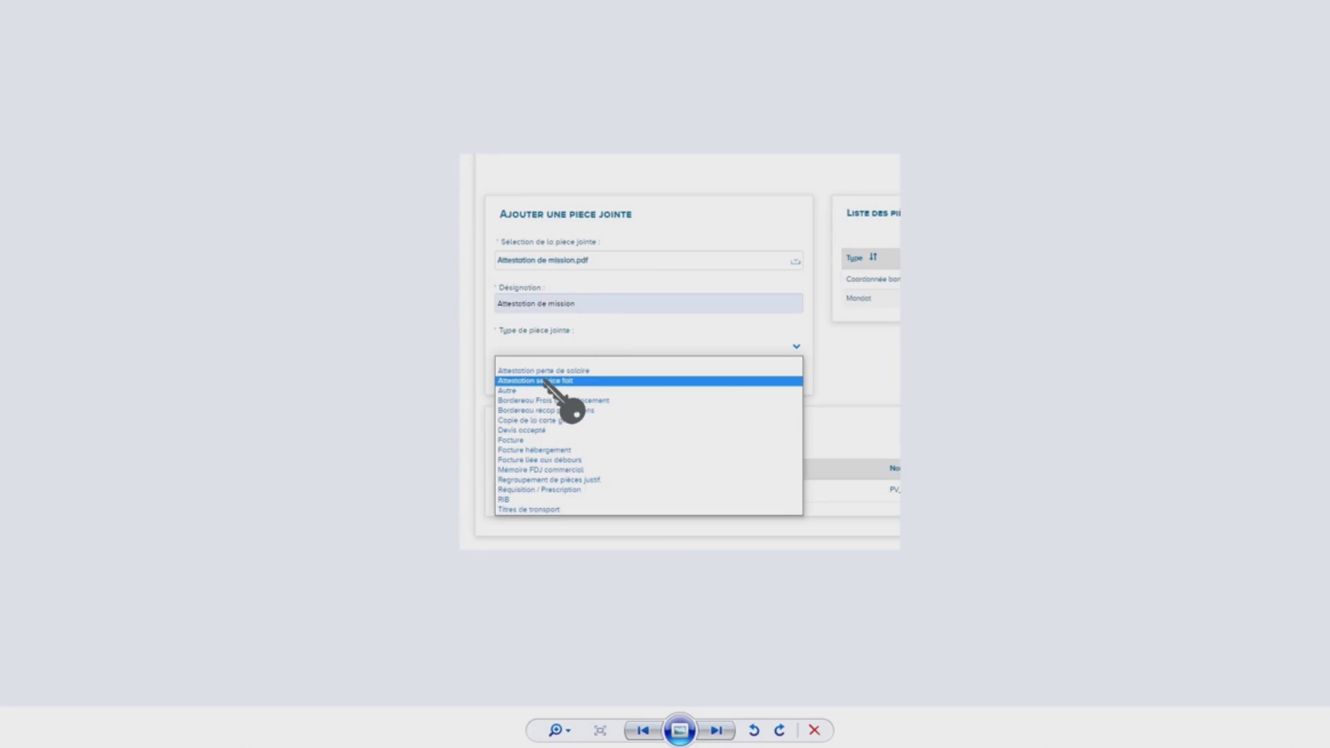
pyautogui.click(716, 731)
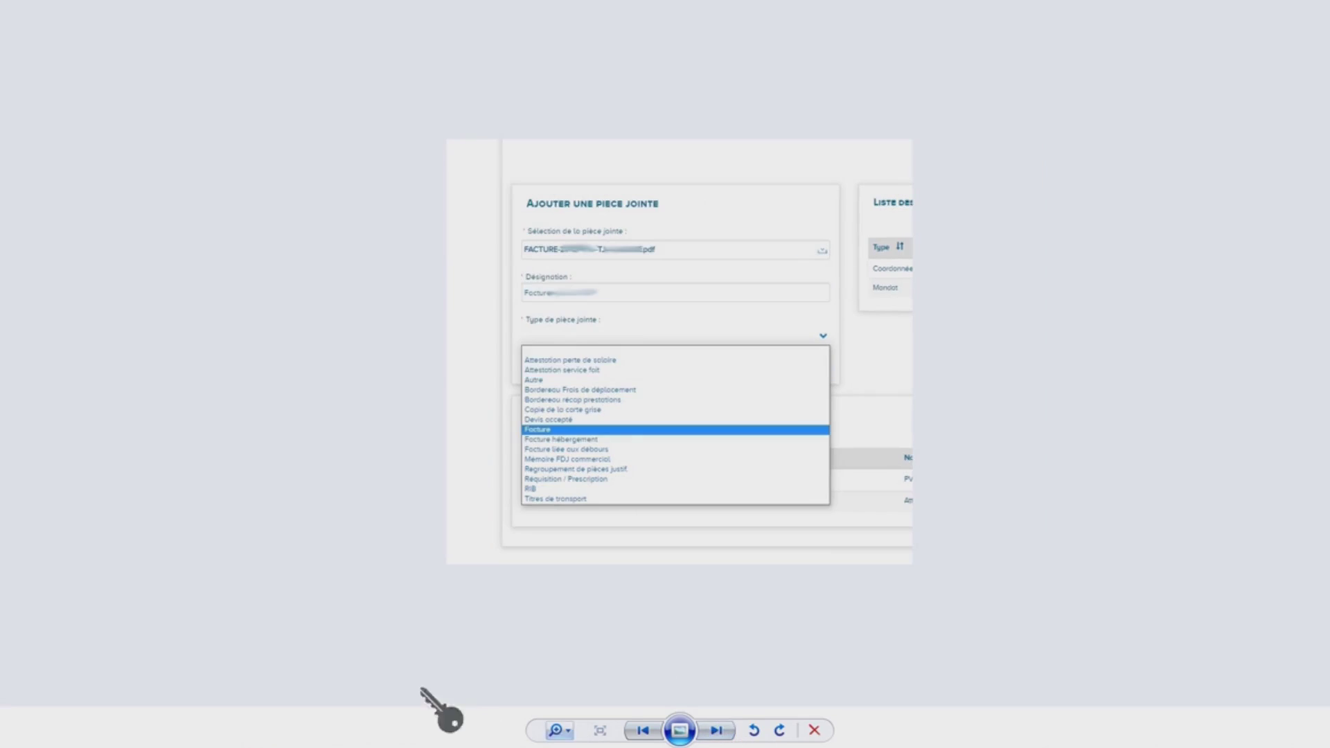
pyautogui.click(717, 730)
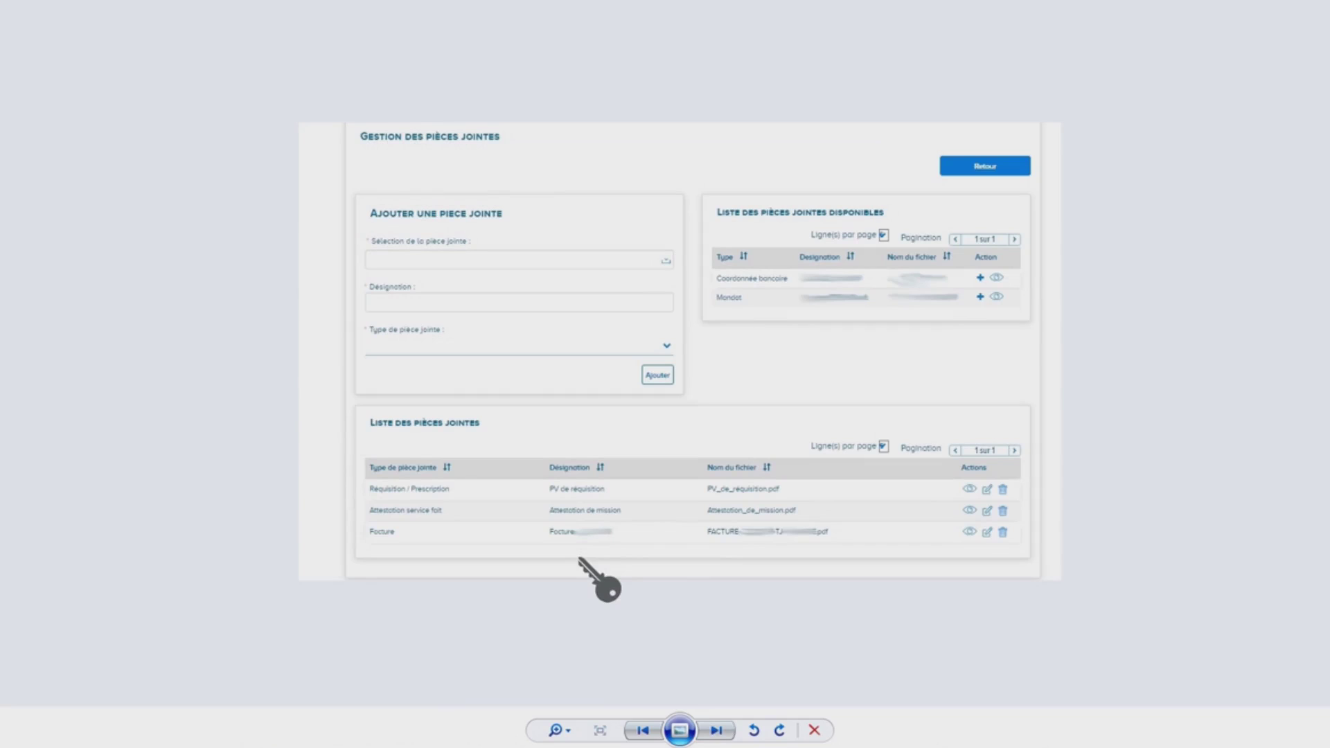
# - Page through the screenshots of the completed service line, full mémoire, sending confirmation, recap and deposit certificate
pyautogui.click(716, 730)
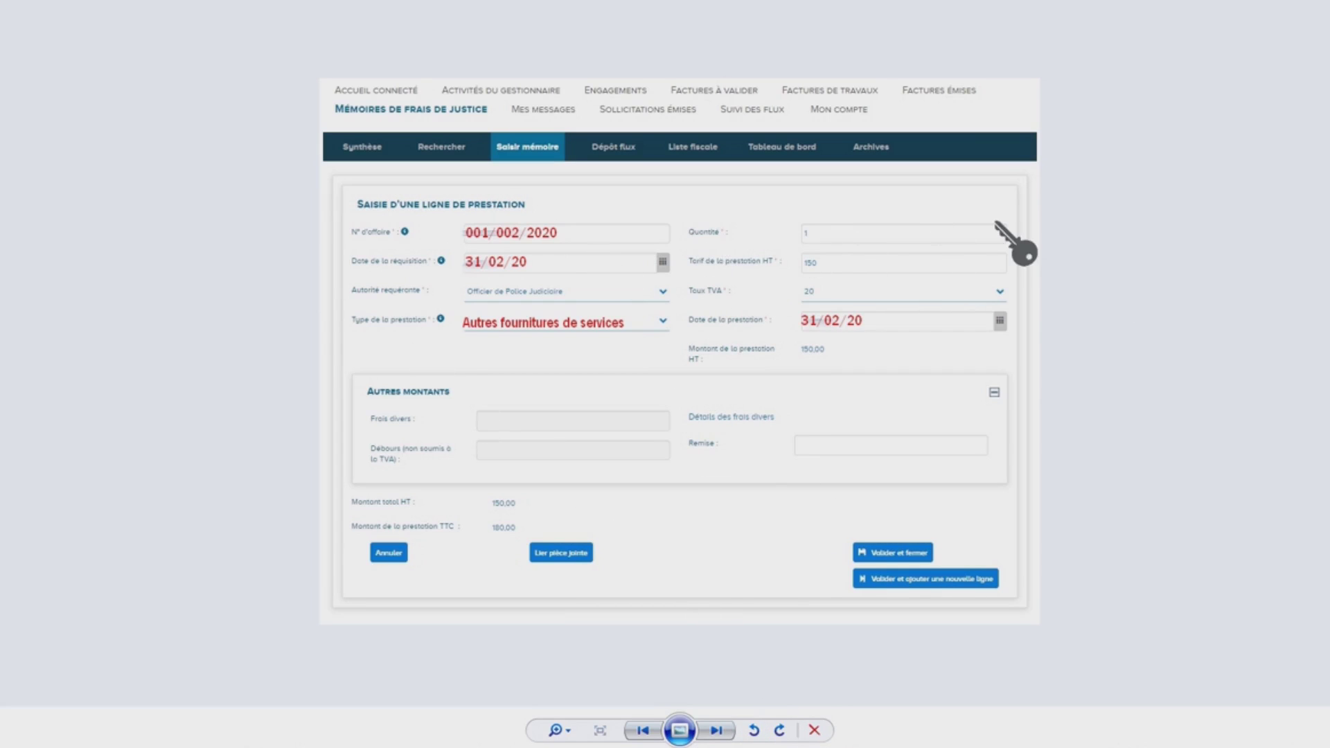
pyautogui.click(716, 730)
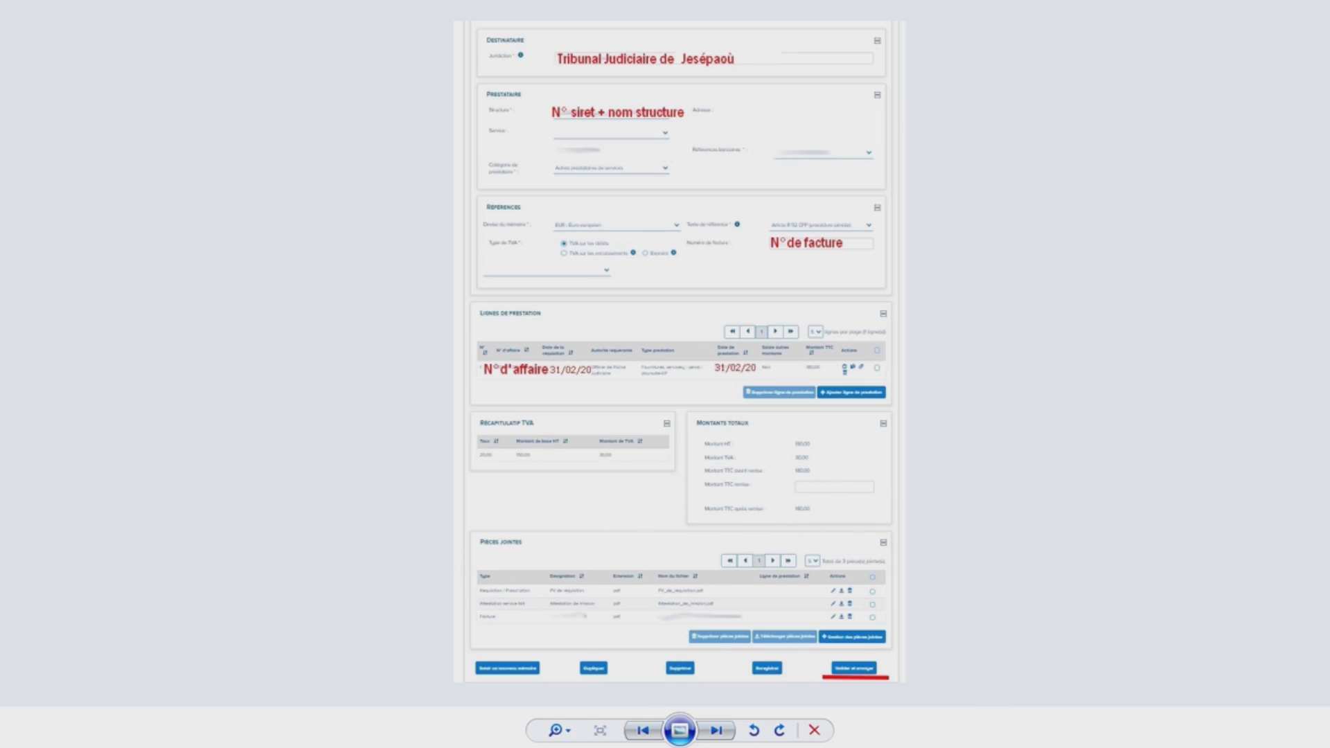
pyautogui.click(727, 736)
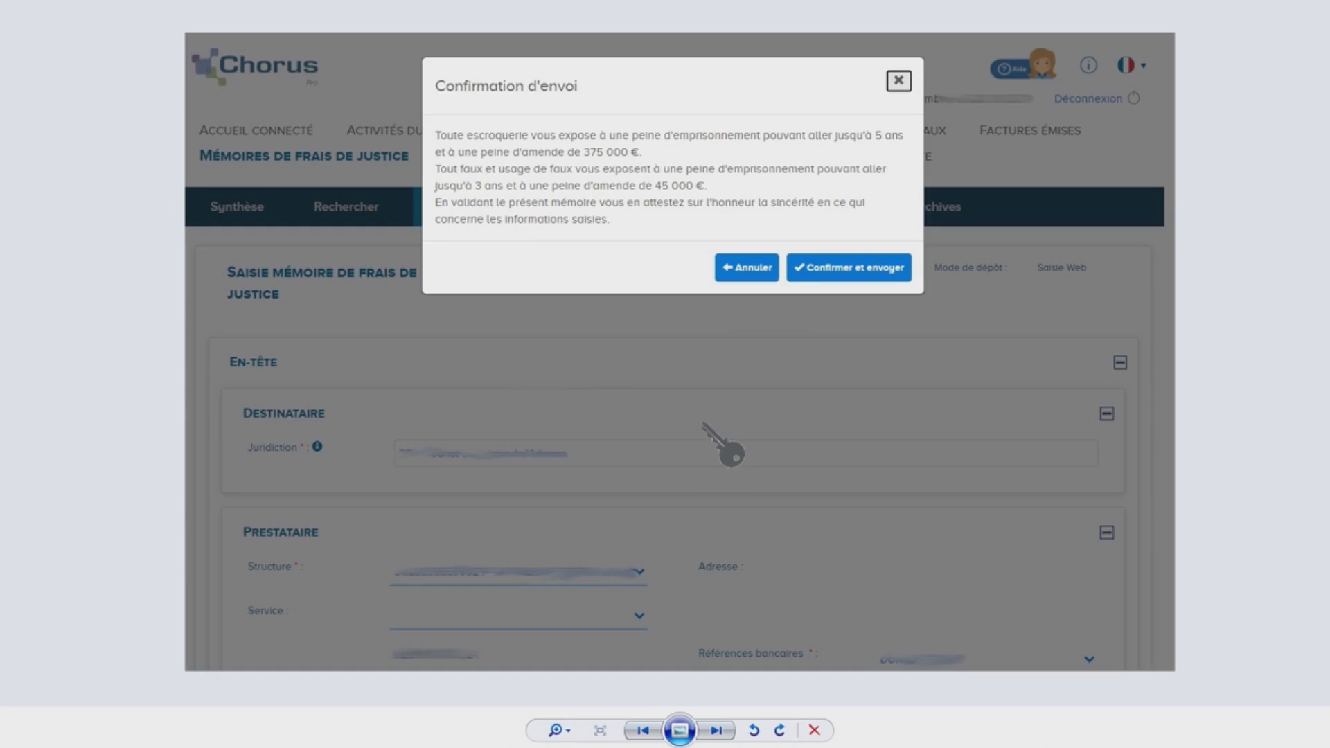
pyautogui.click(715, 730)
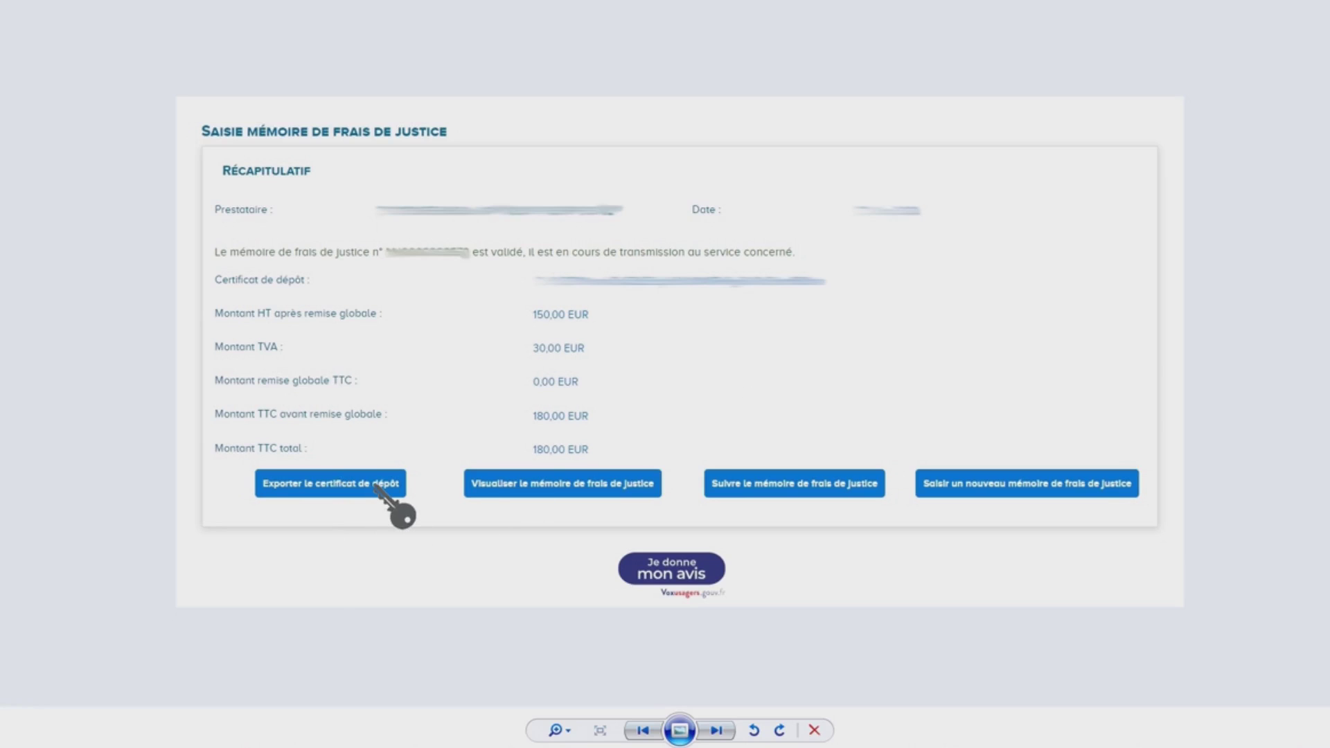
pyautogui.click(722, 734)
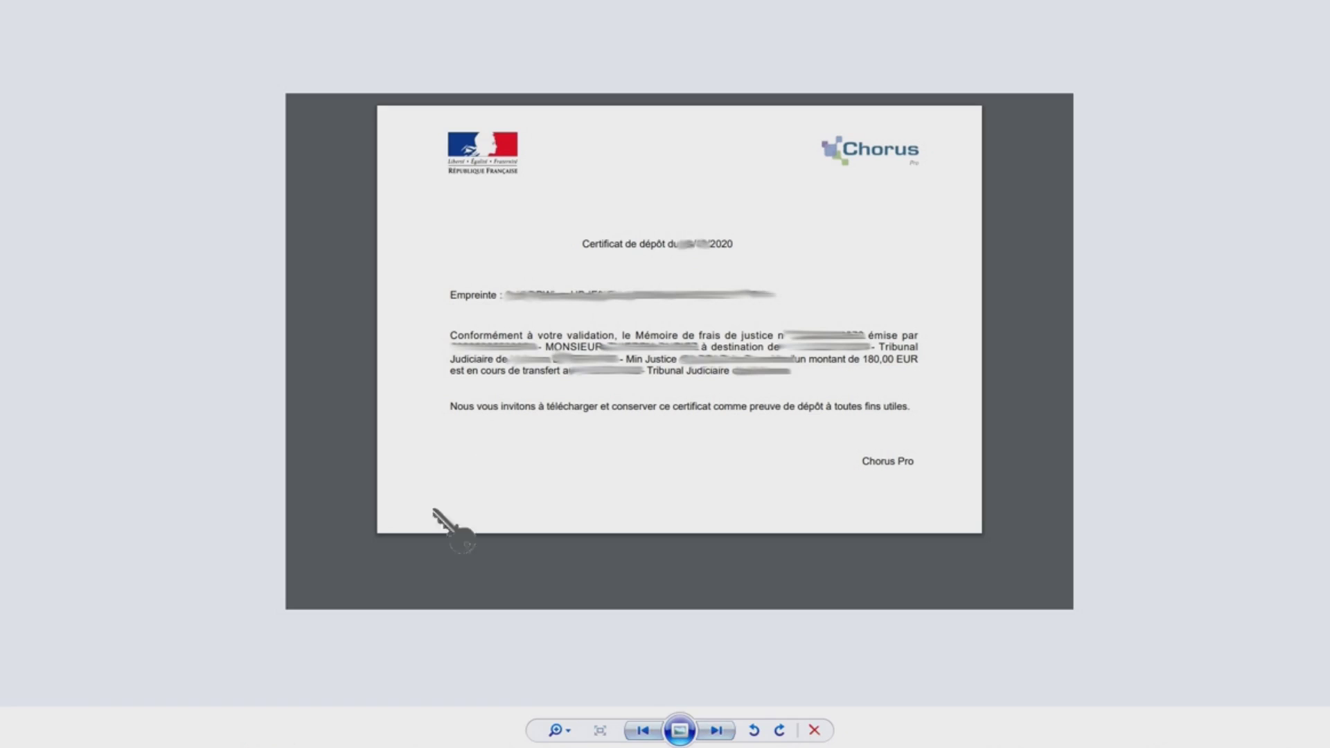